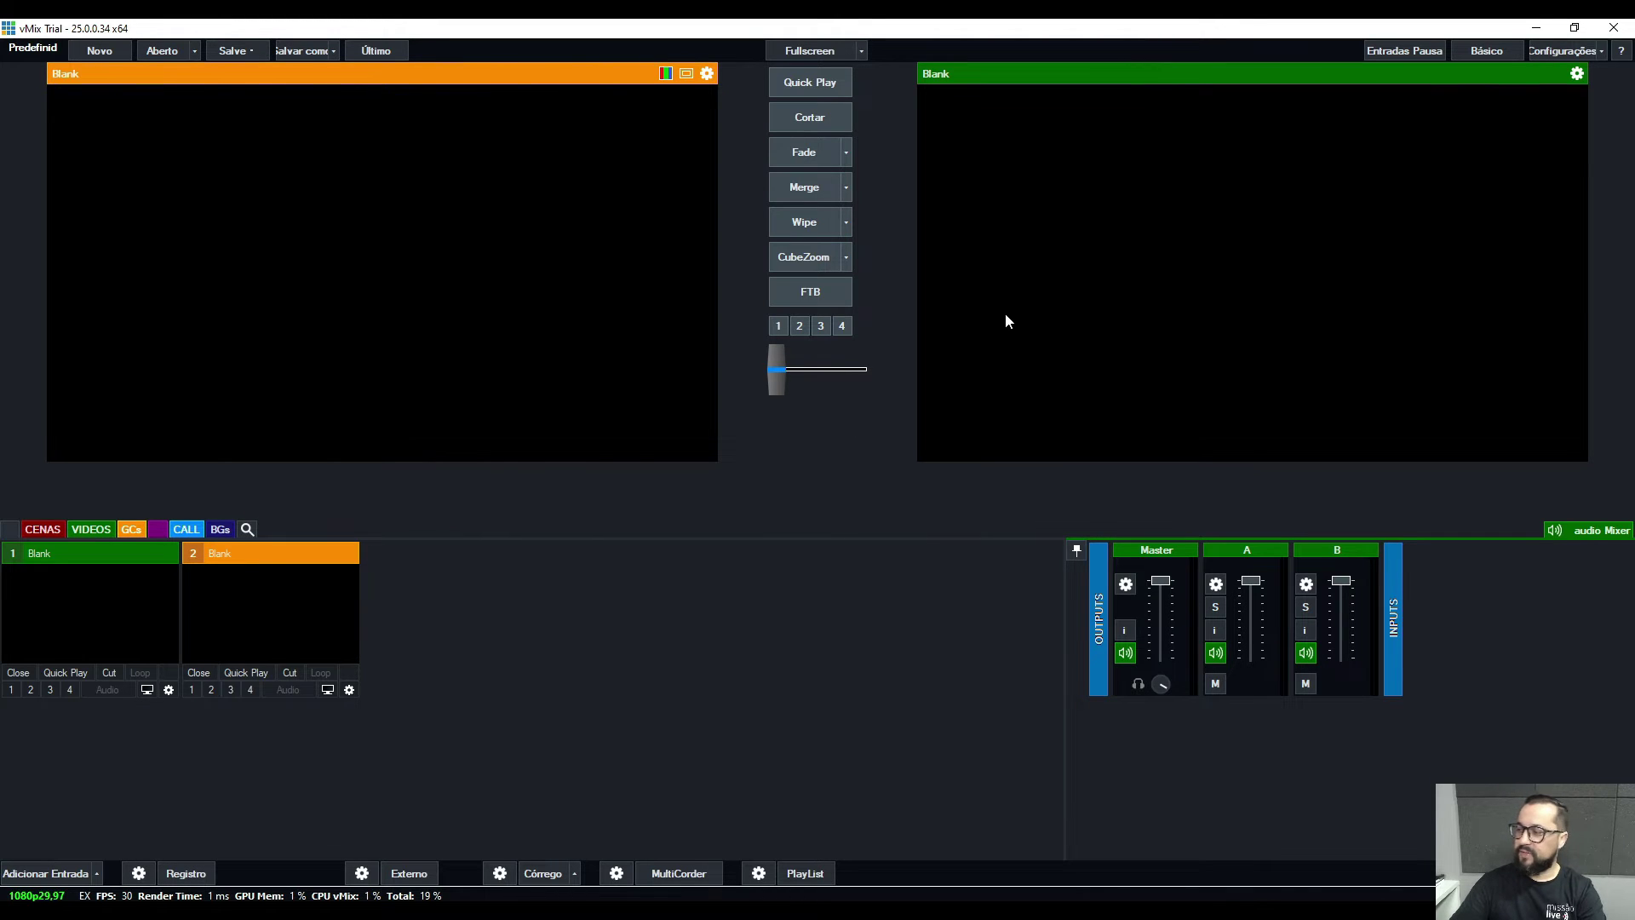
Enable the web controller in the vMix settings, check its port and site address, and confirm the settings
left_click(1561, 51)
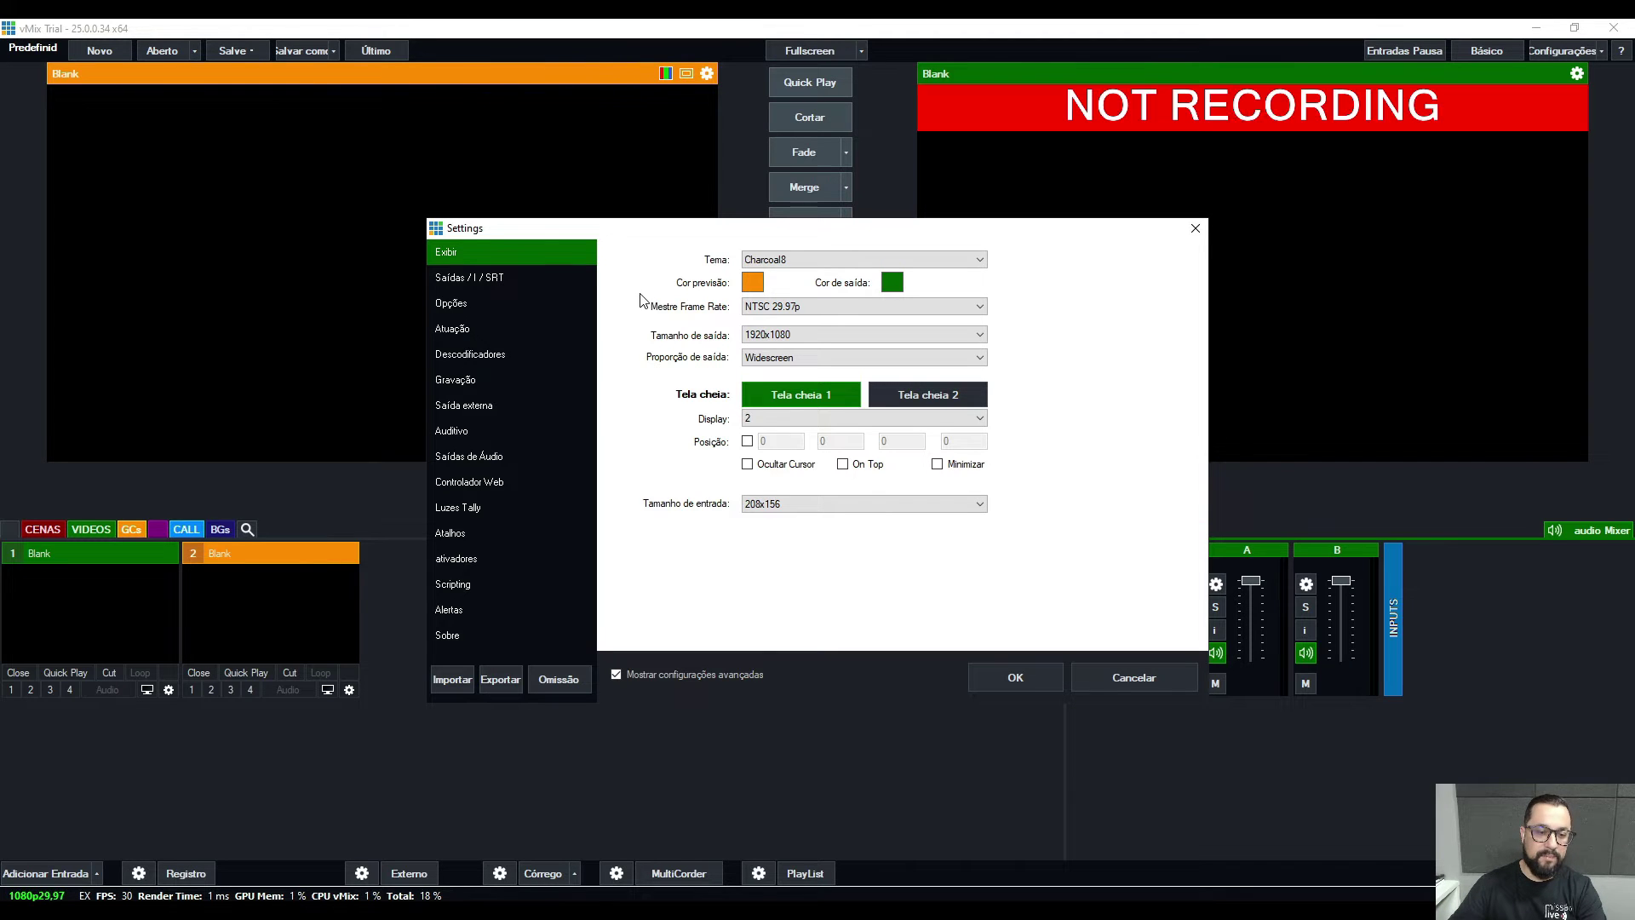
left_click(484, 483)
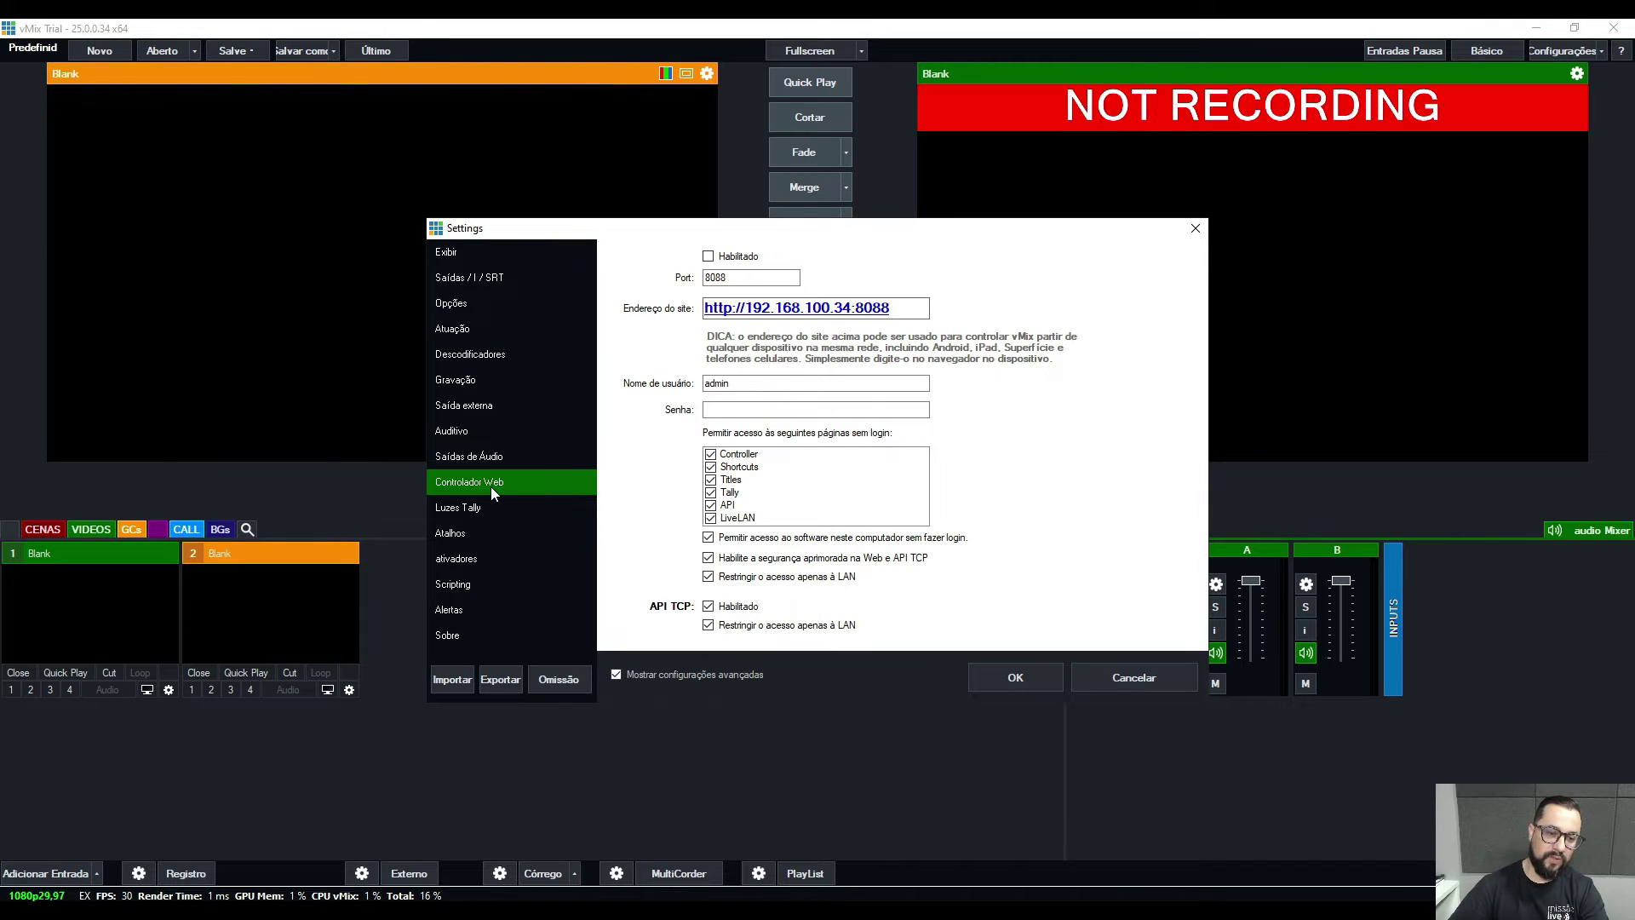
left_click(709, 256)
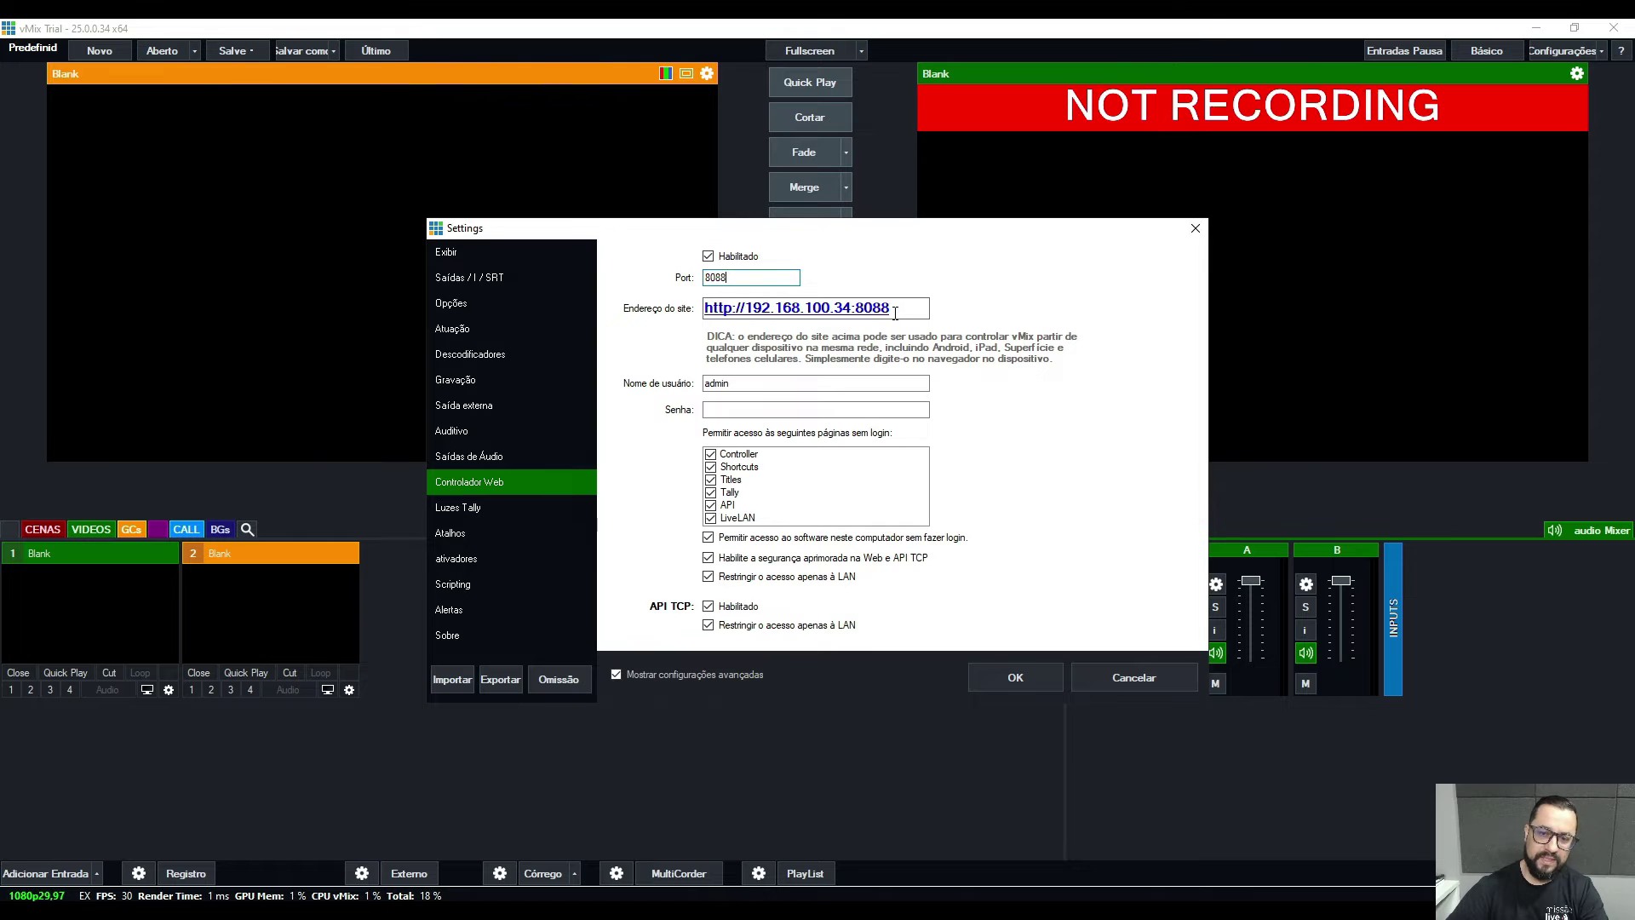
double_click(758, 277)
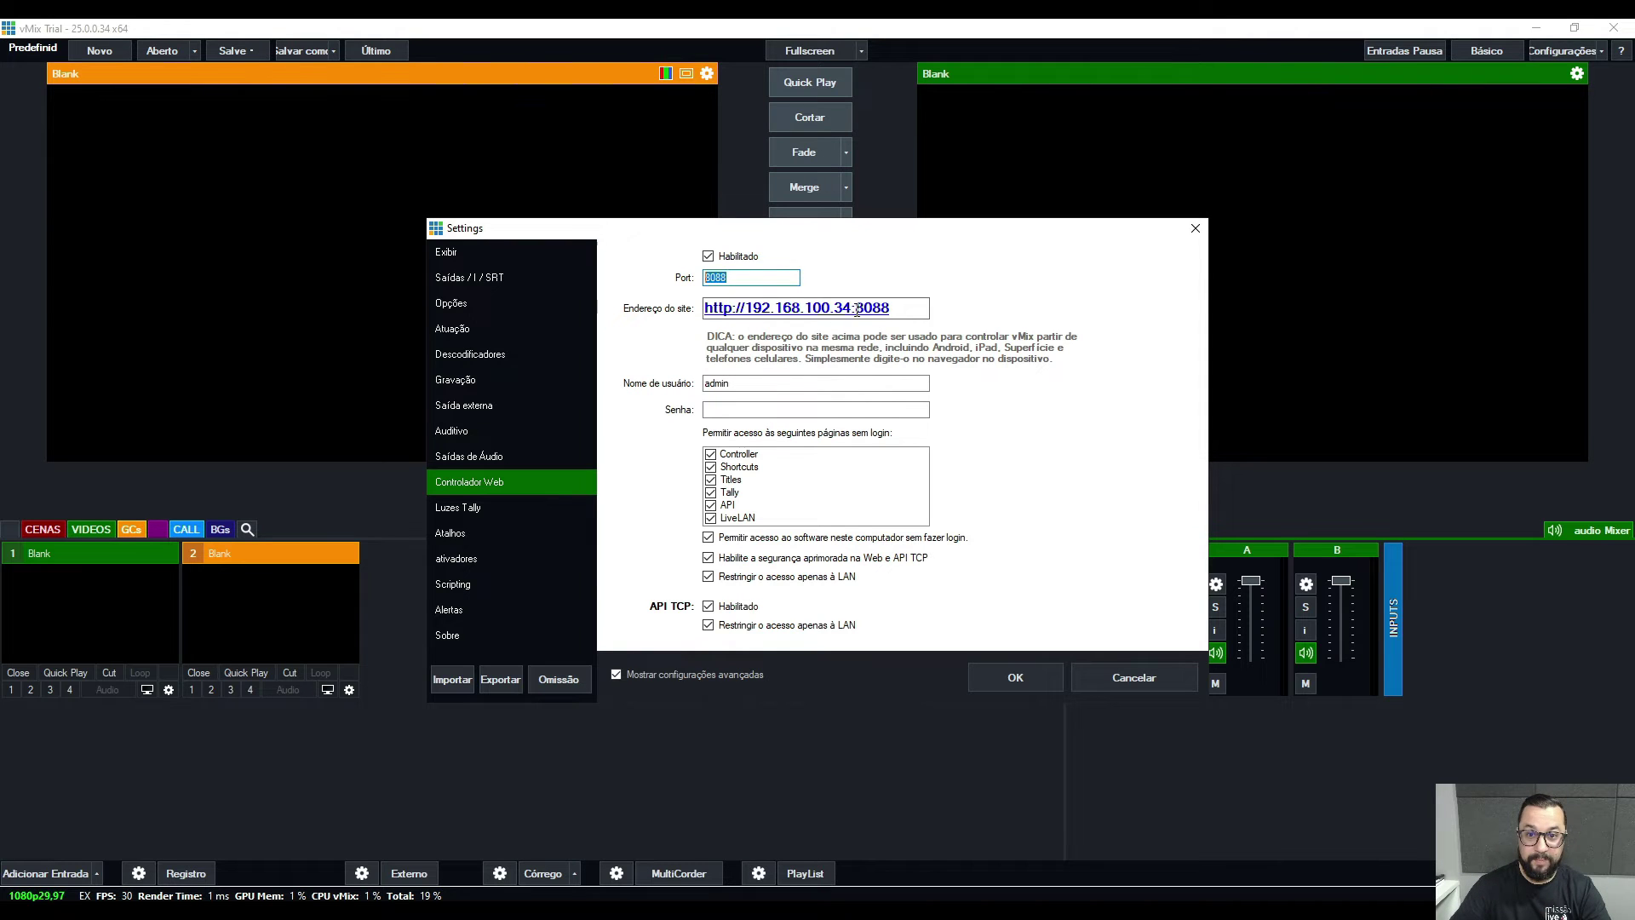
left_click_drag(910, 307, 656, 318)
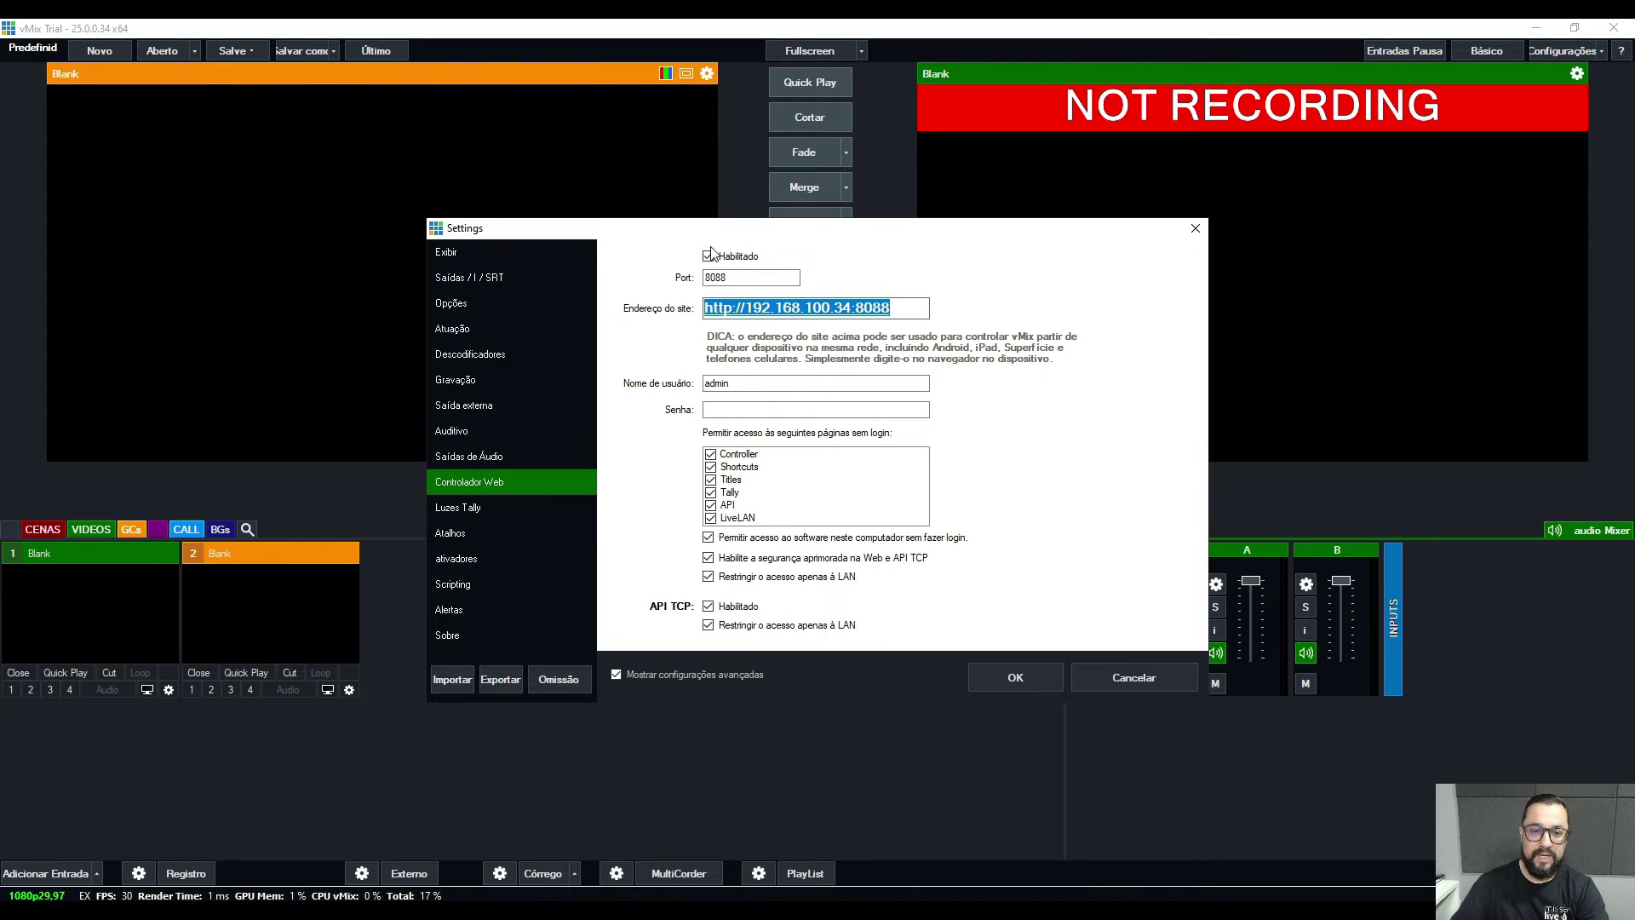
left_click_drag(709, 278, 726, 278)
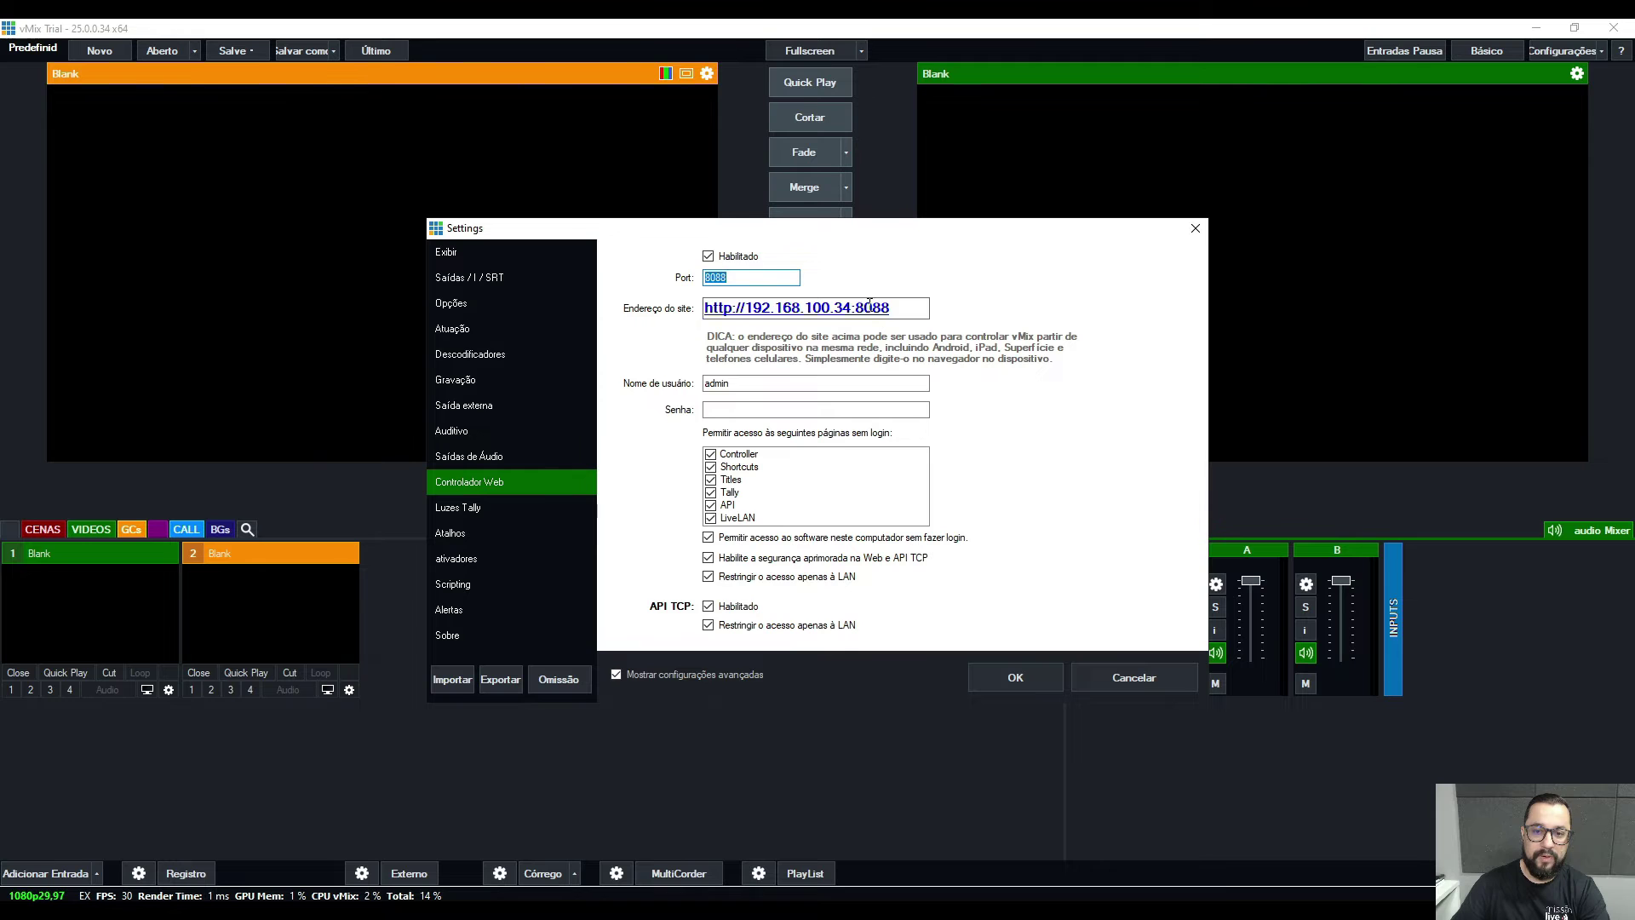
left_click_drag(891, 308, 707, 308)
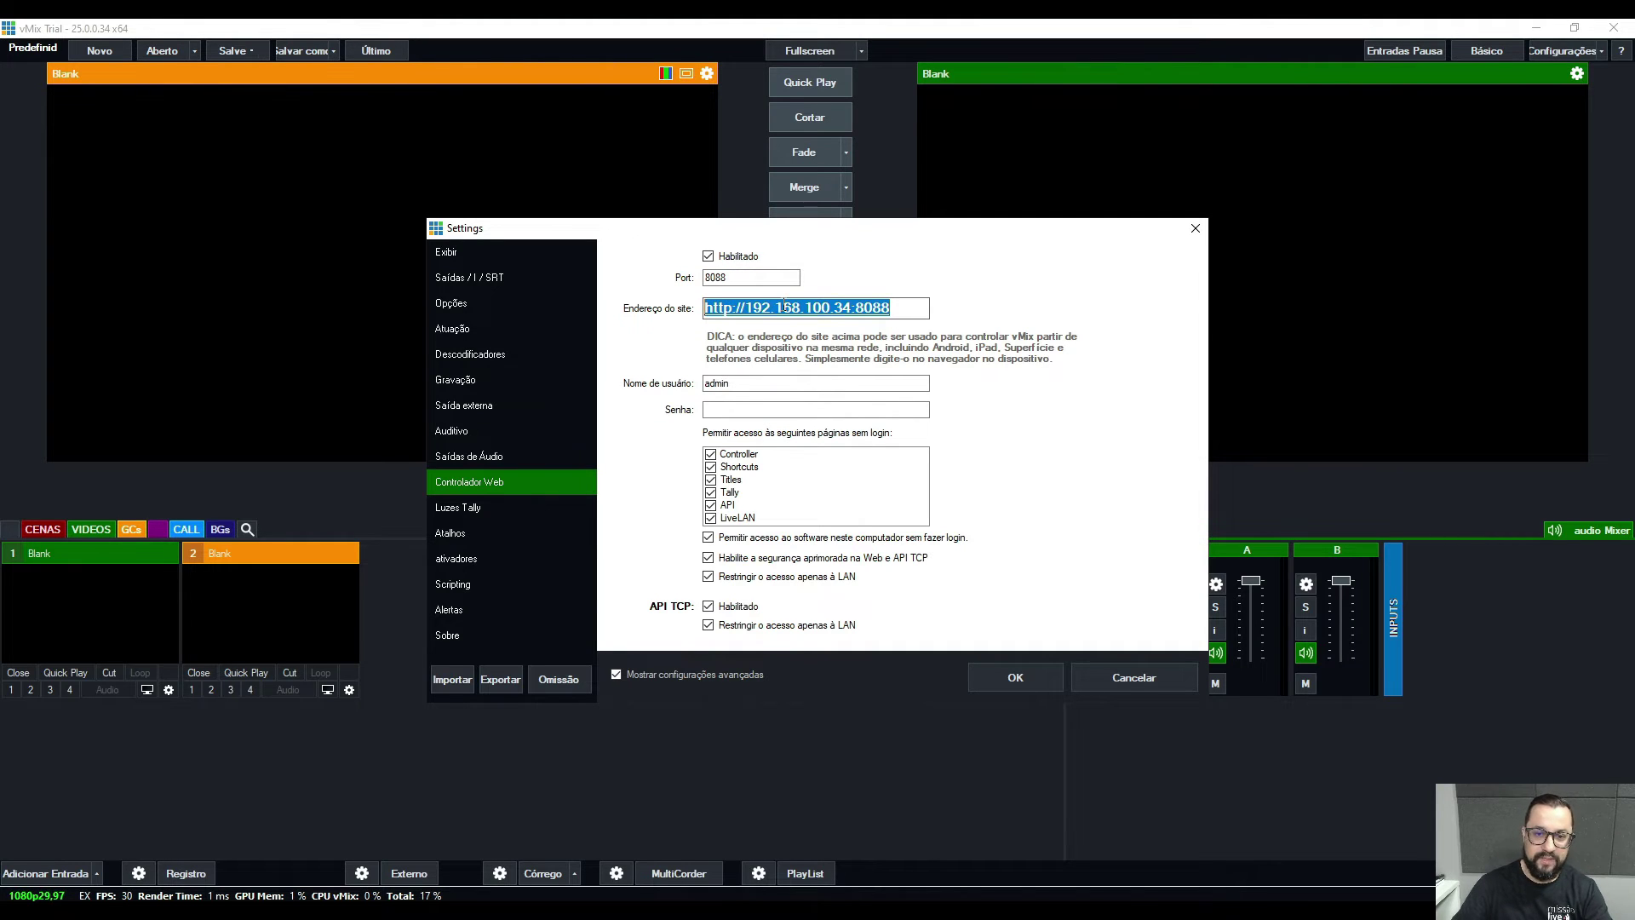
left_click(1018, 677)
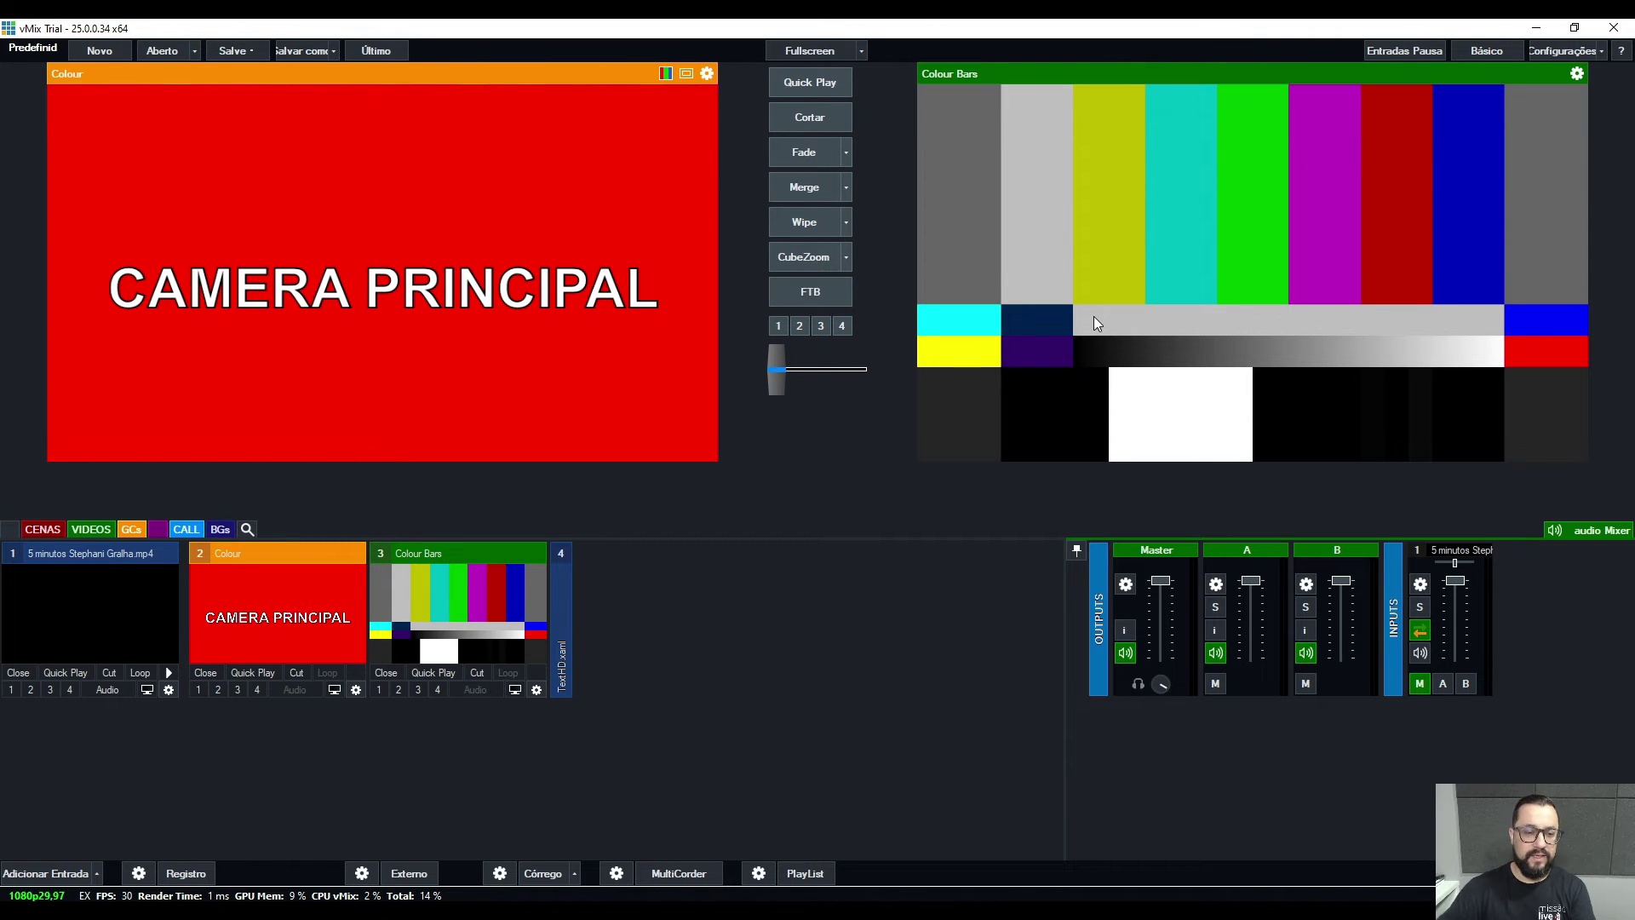
Switch to Holyrics and open the Gatilhos window for managing triggers
left_click(452, 617)
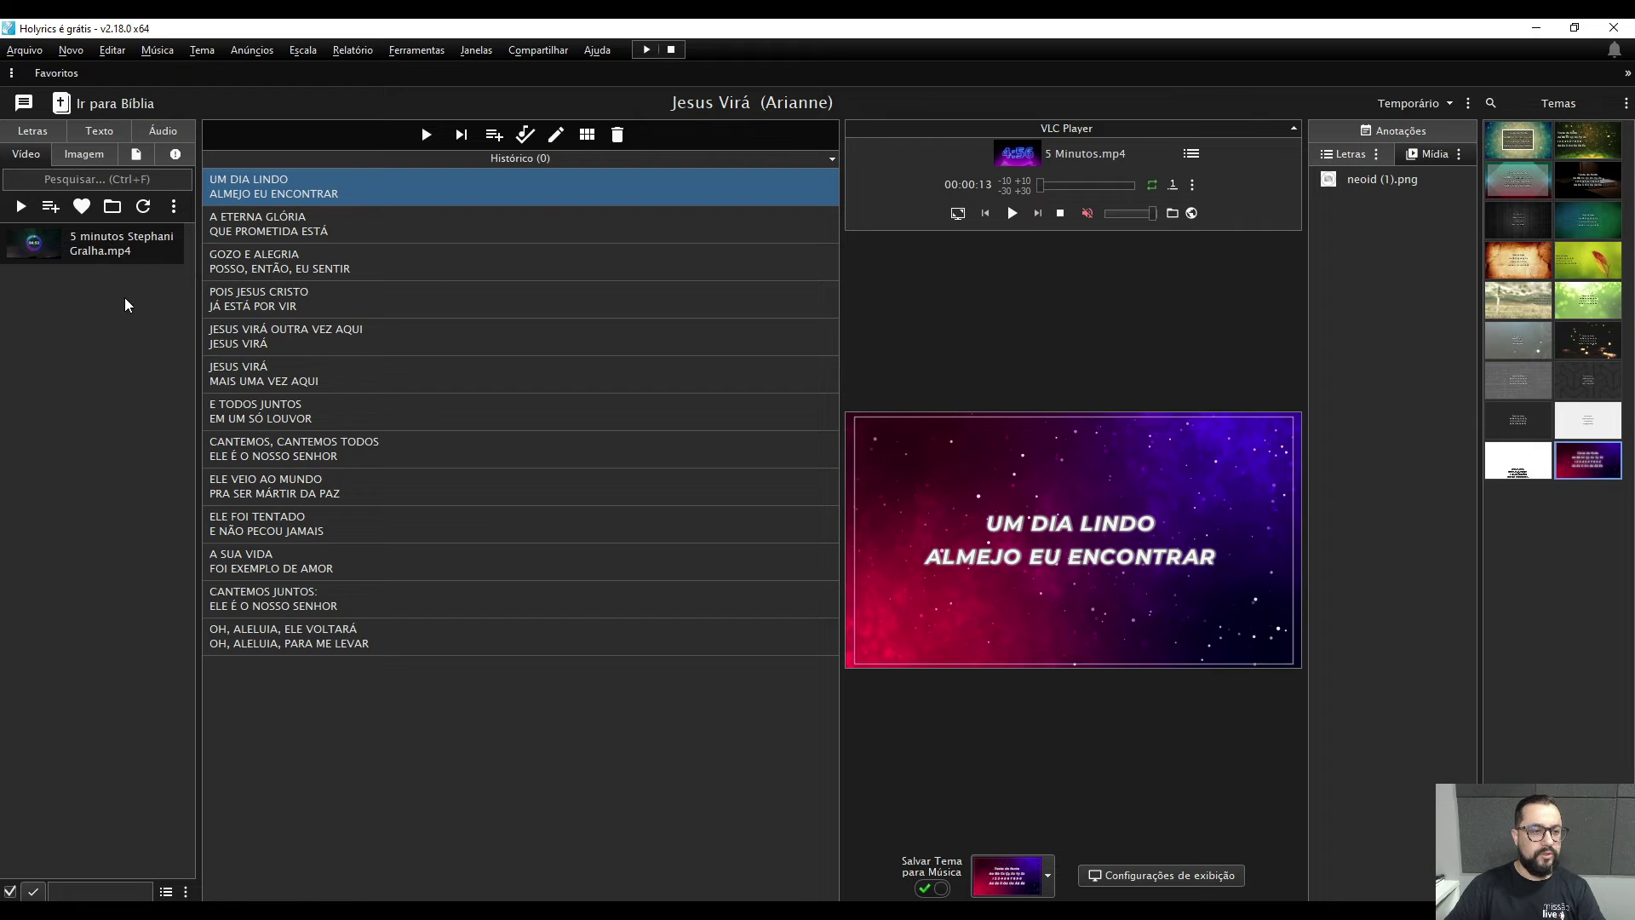
left_click(421, 52)
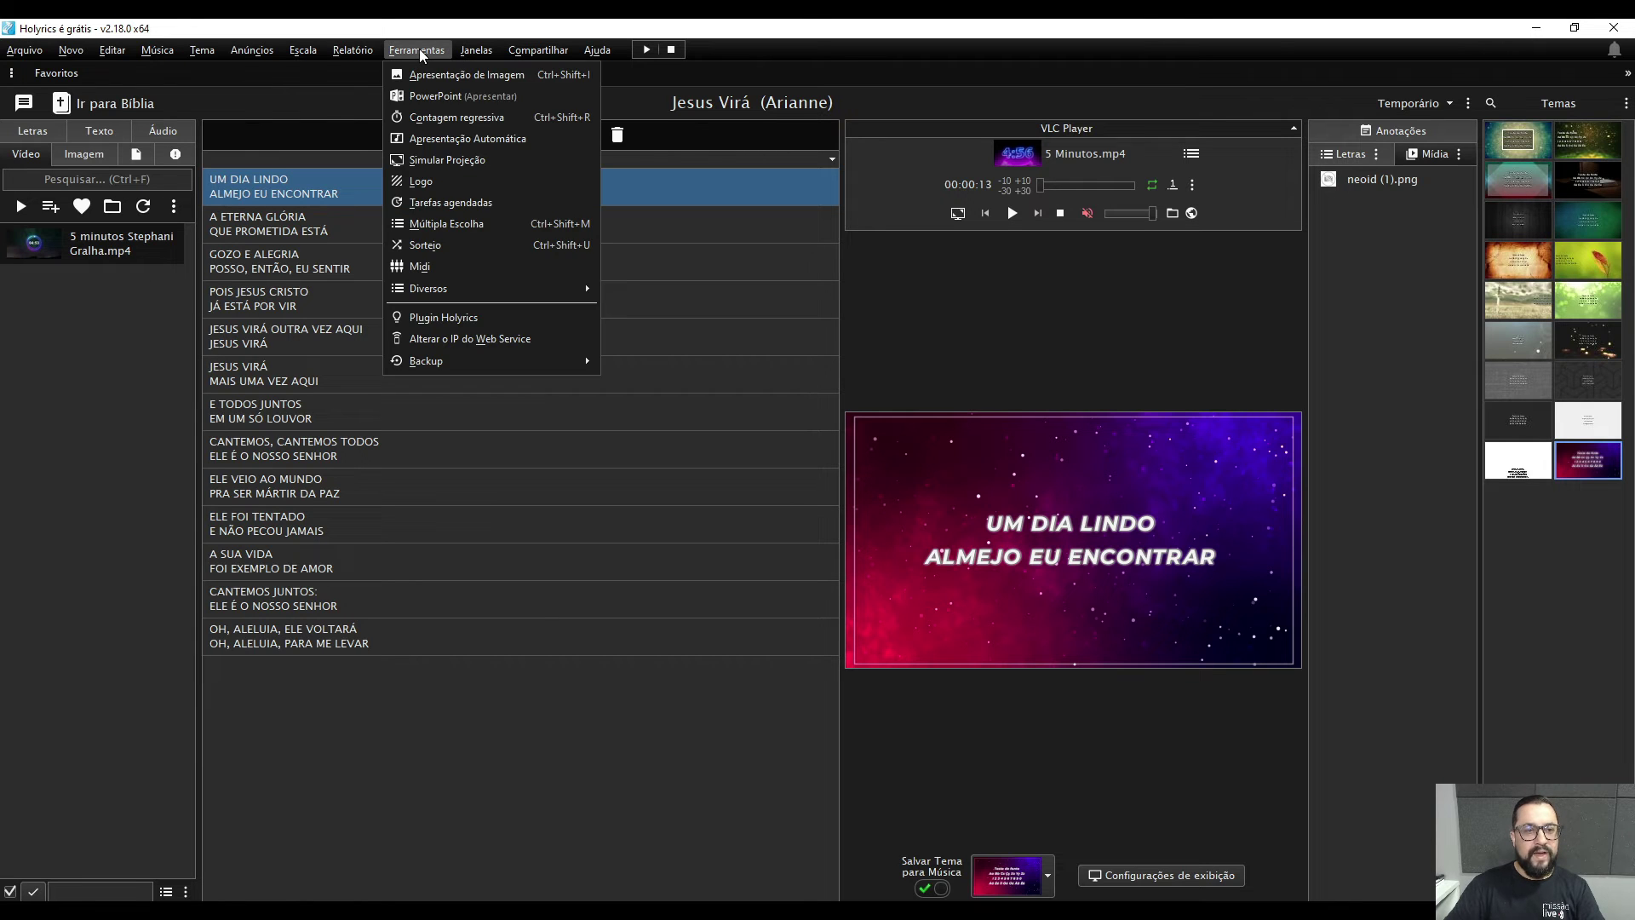
mouse_move(524, 289)
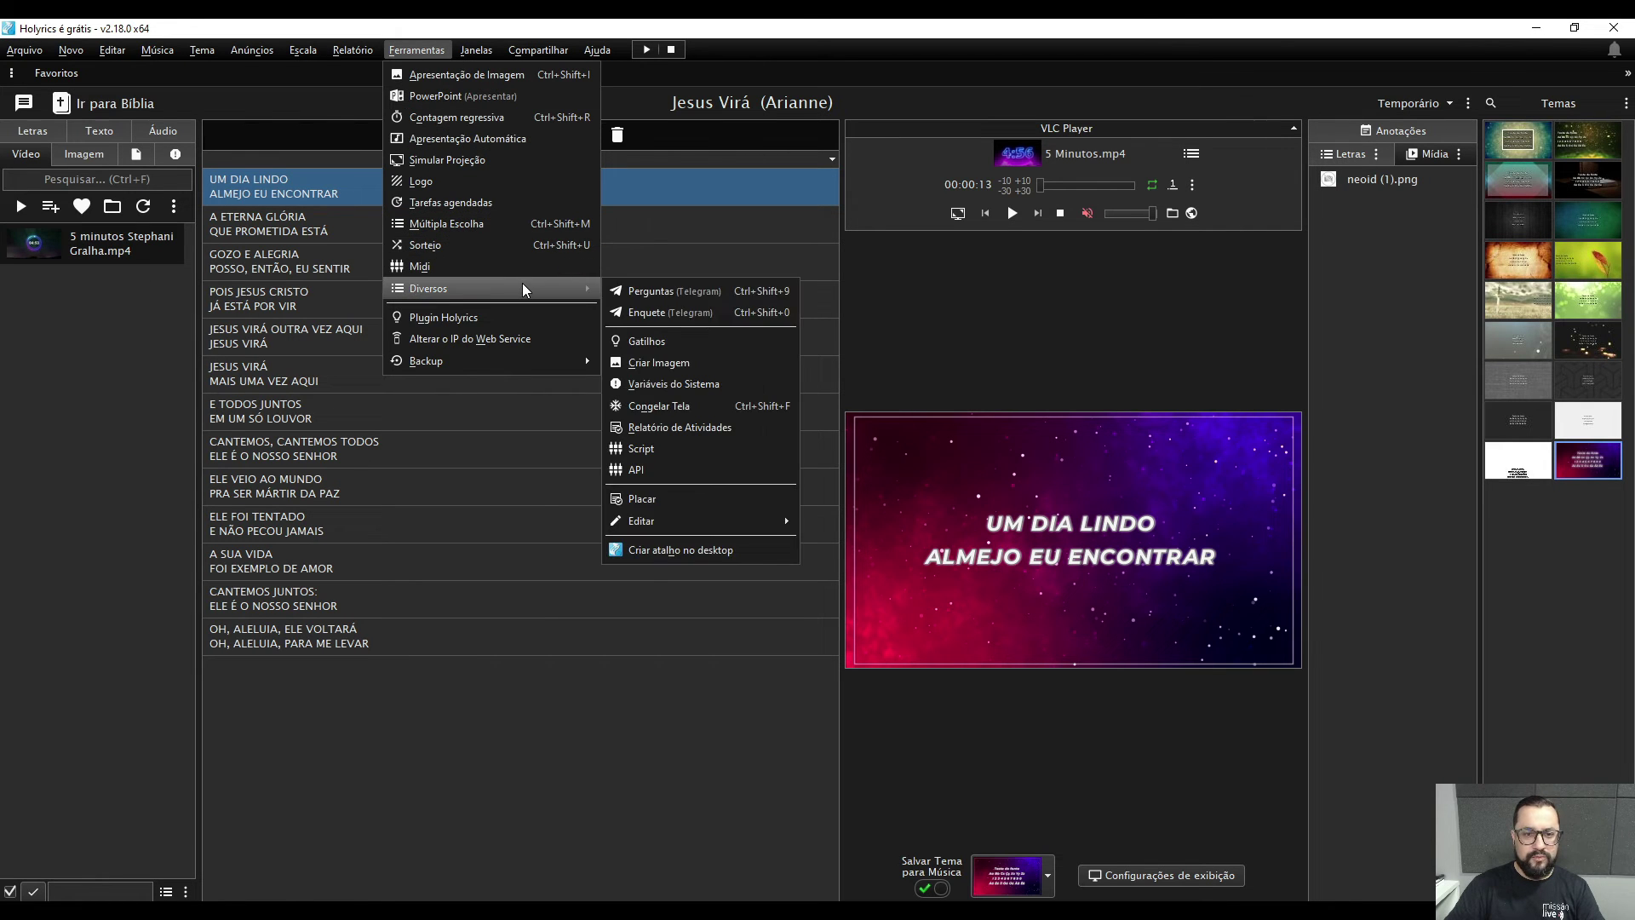
left_click(699, 341)
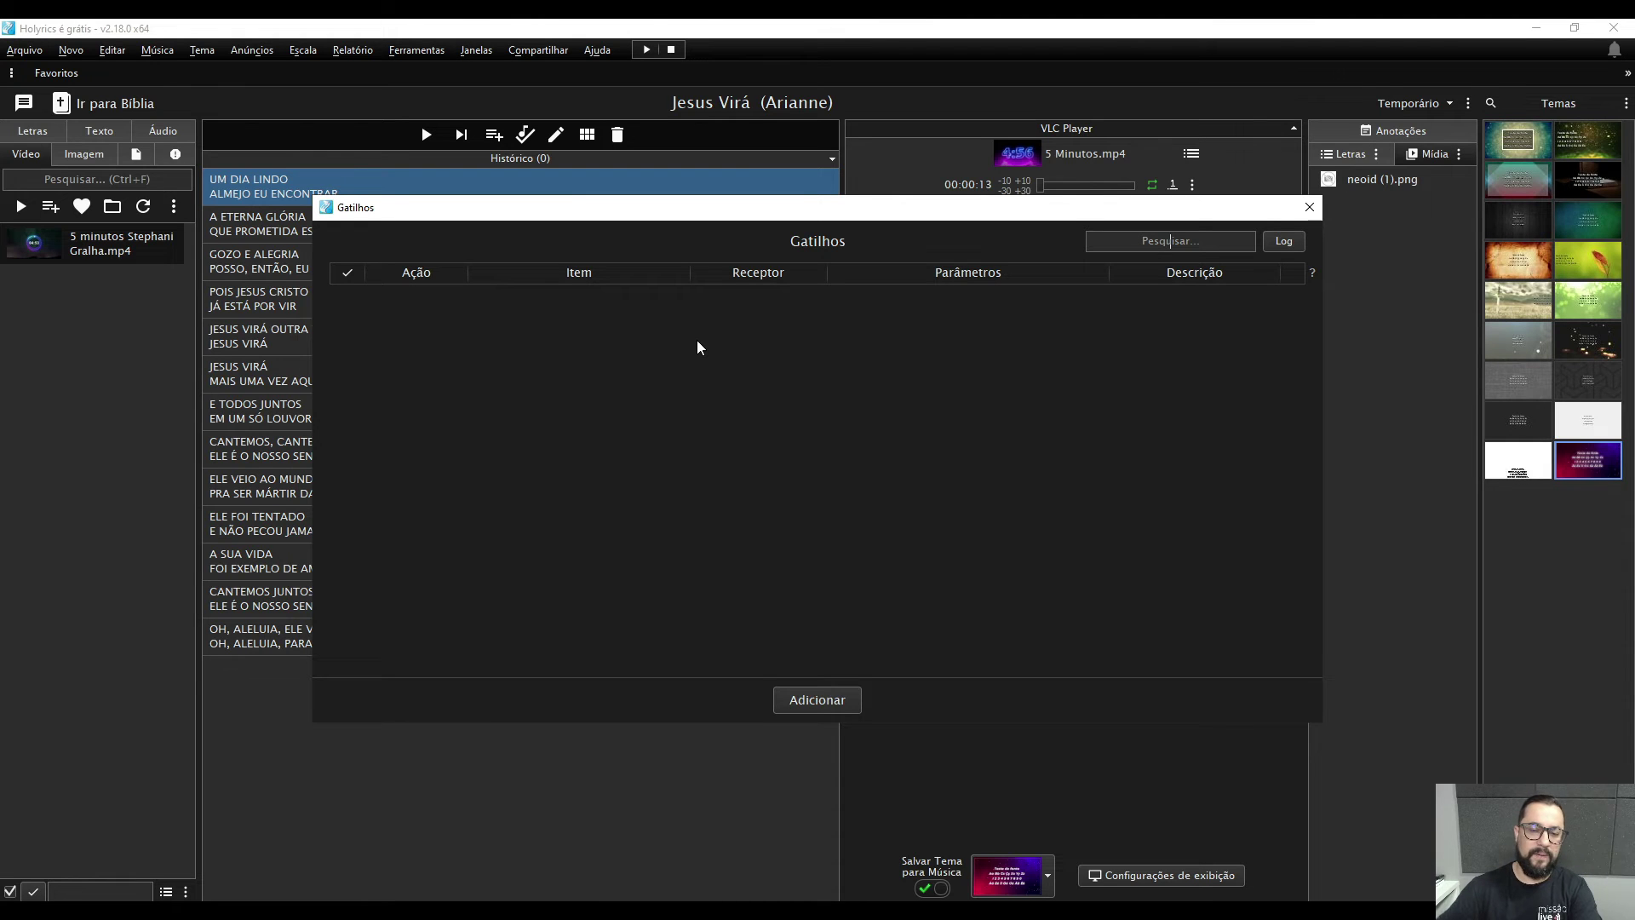
Add a trigger with the action Ao exibir and assign the 5 minutos MP4 video as its item
left_click(815, 707)
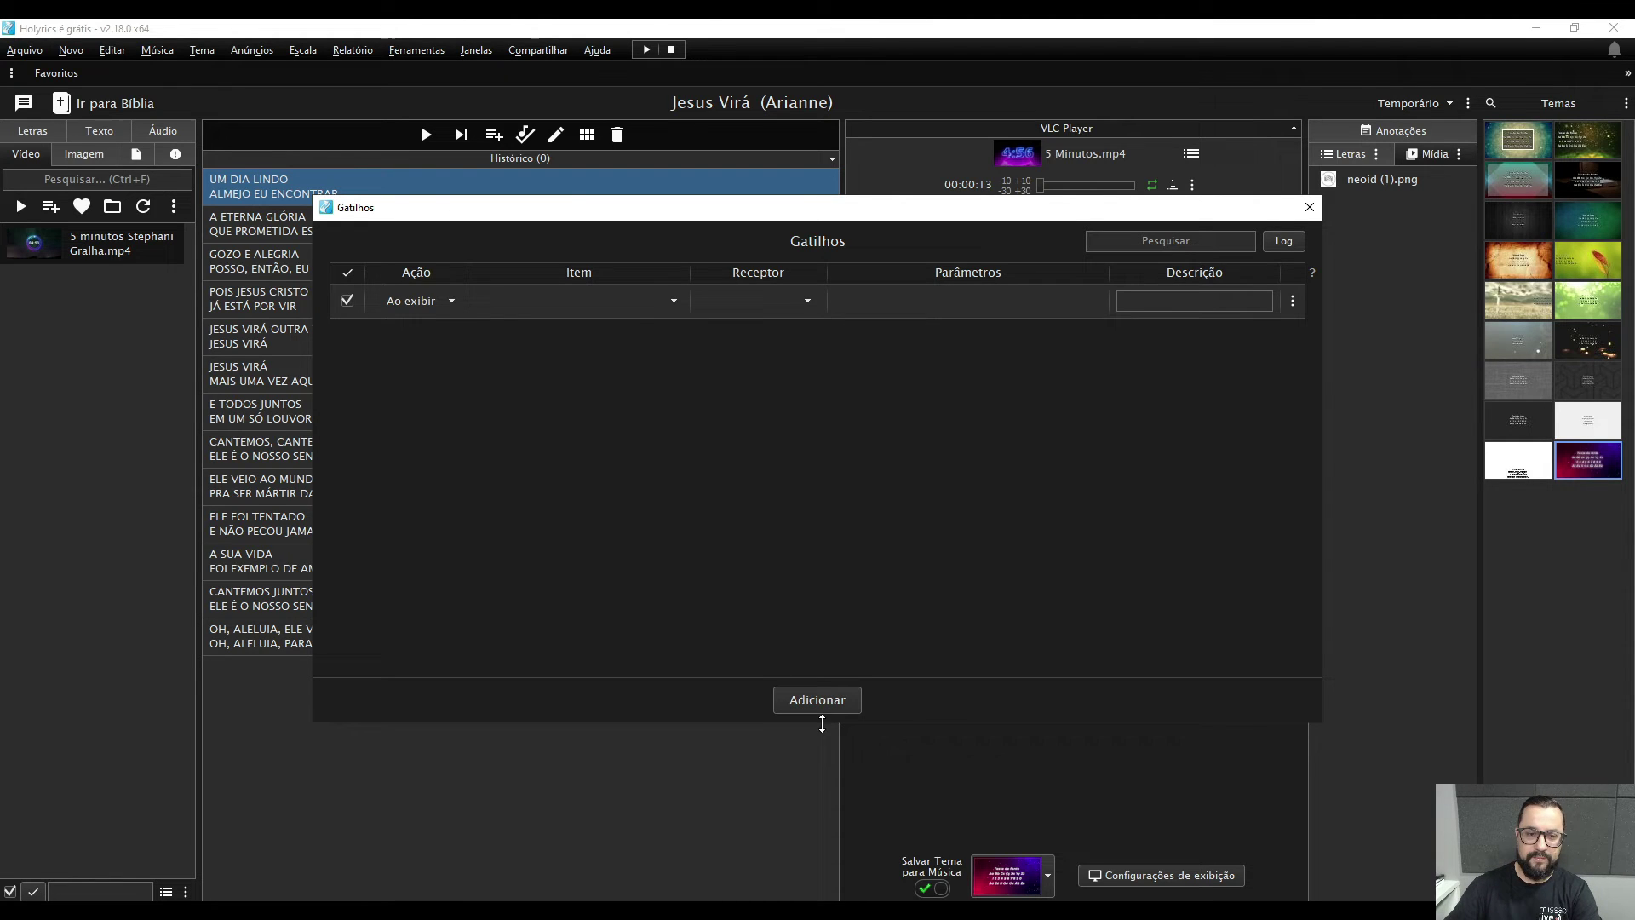
left_click(443, 299)
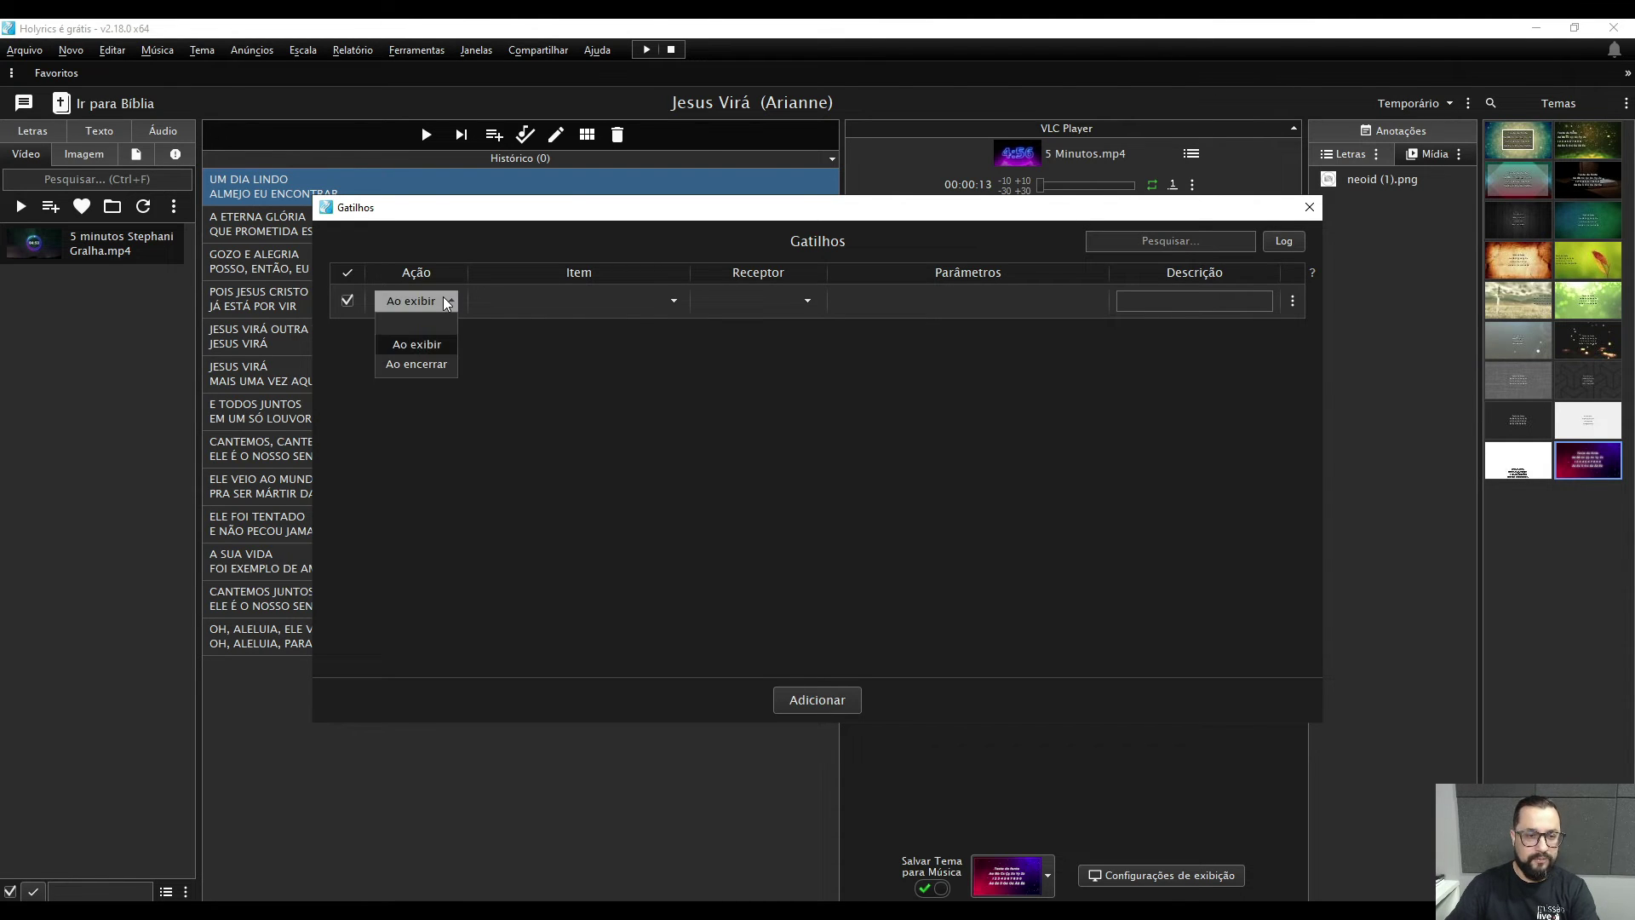
left_click(433, 345)
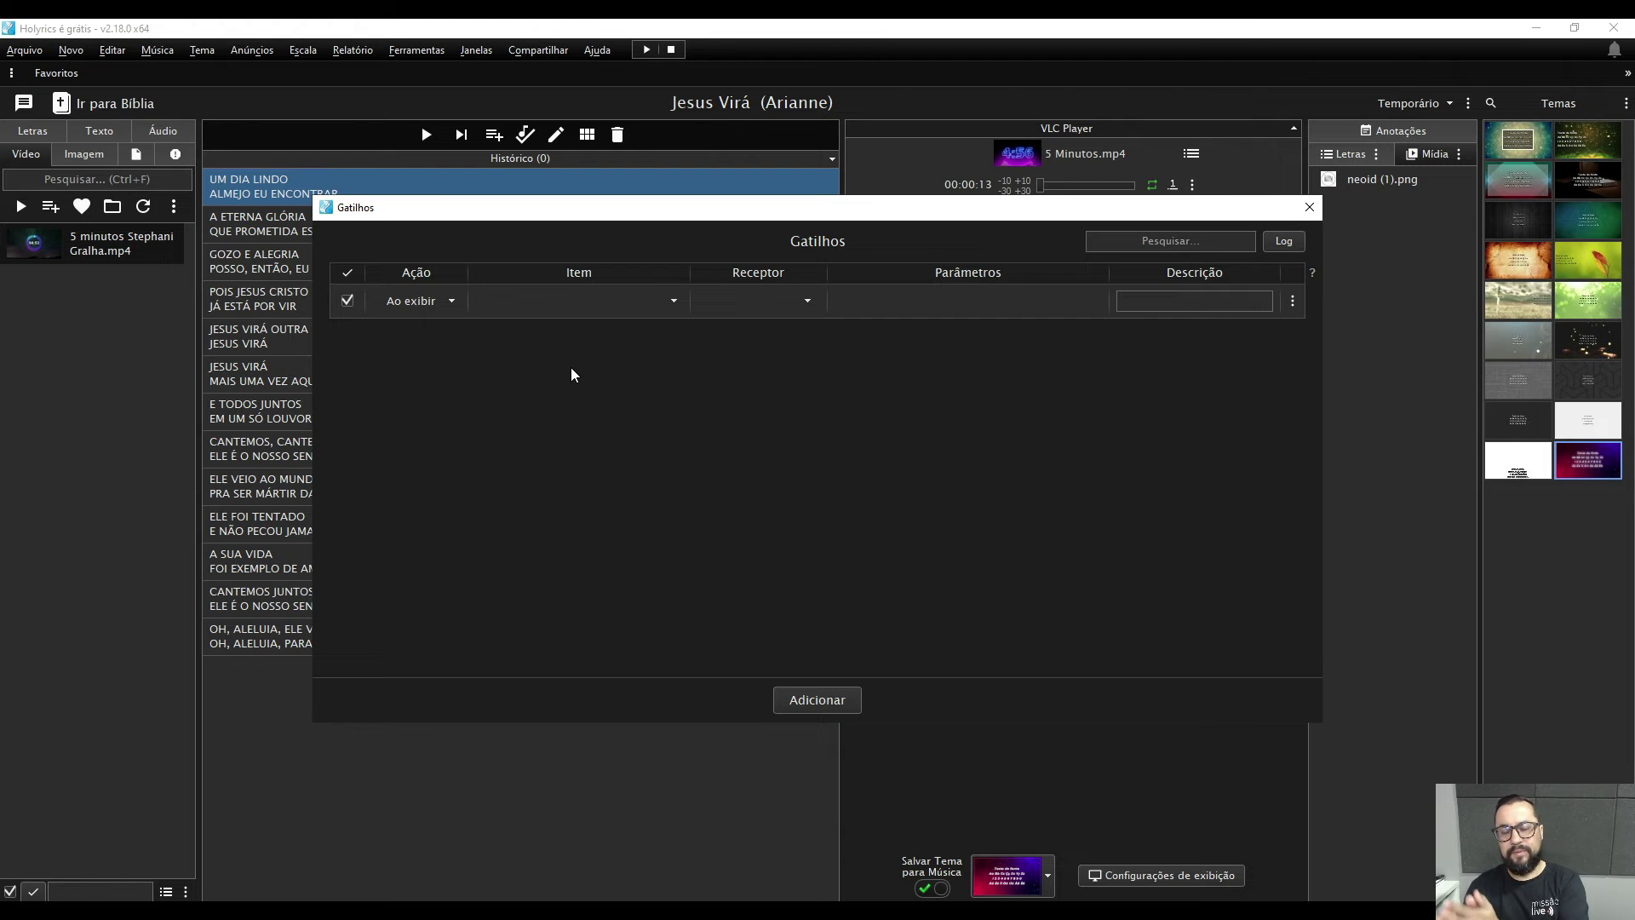
left_click(622, 308)
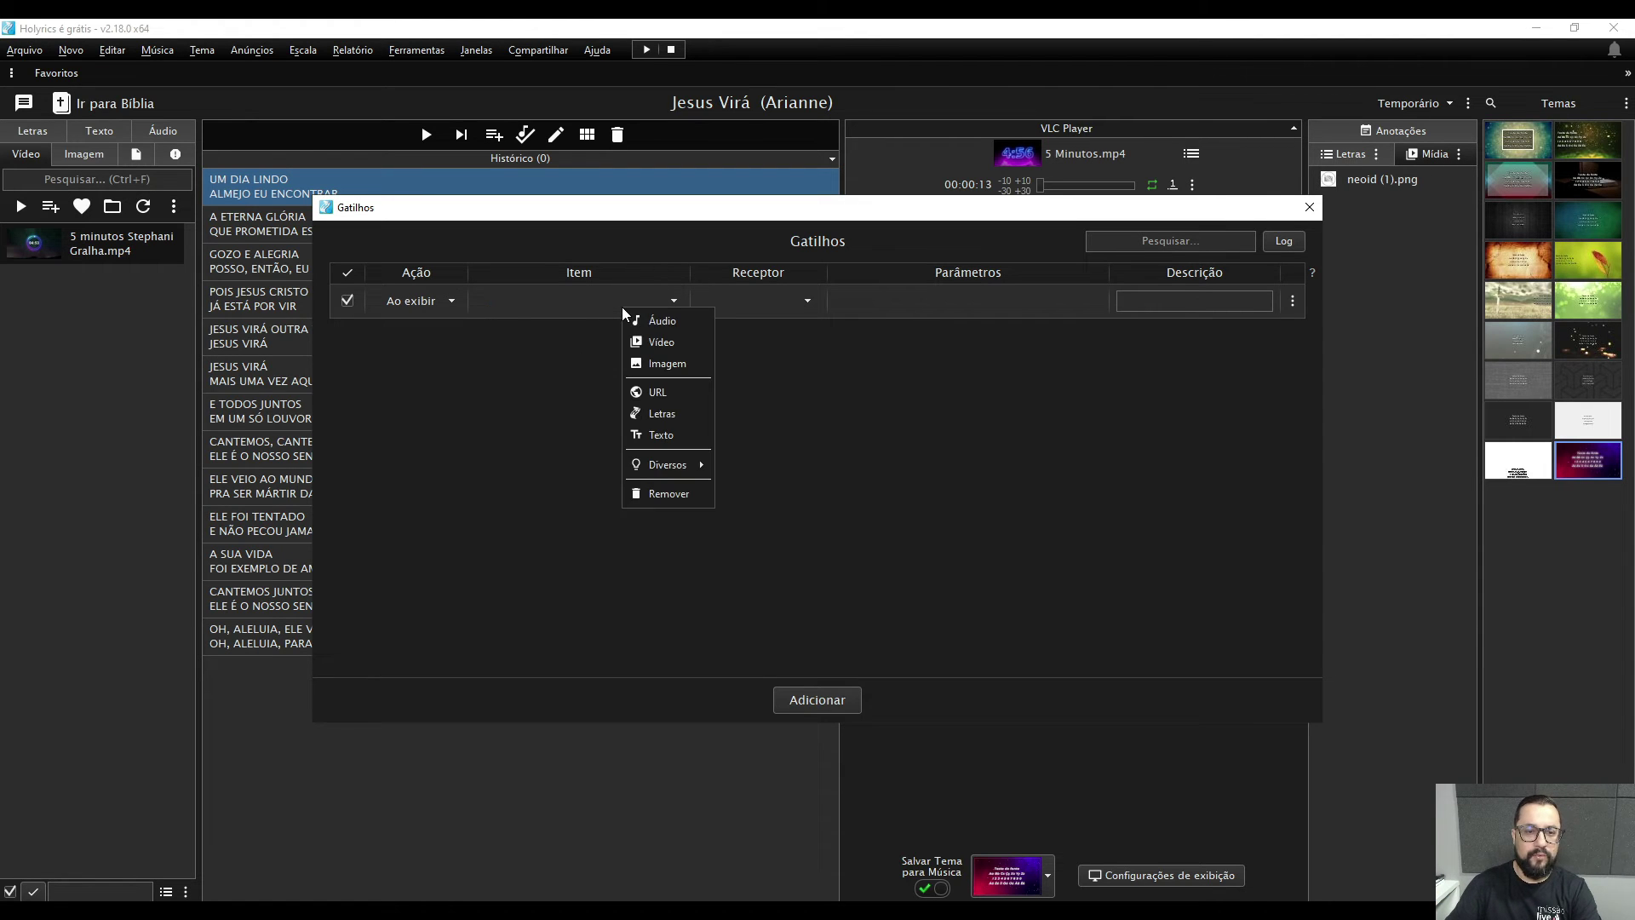
left_click(664, 339)
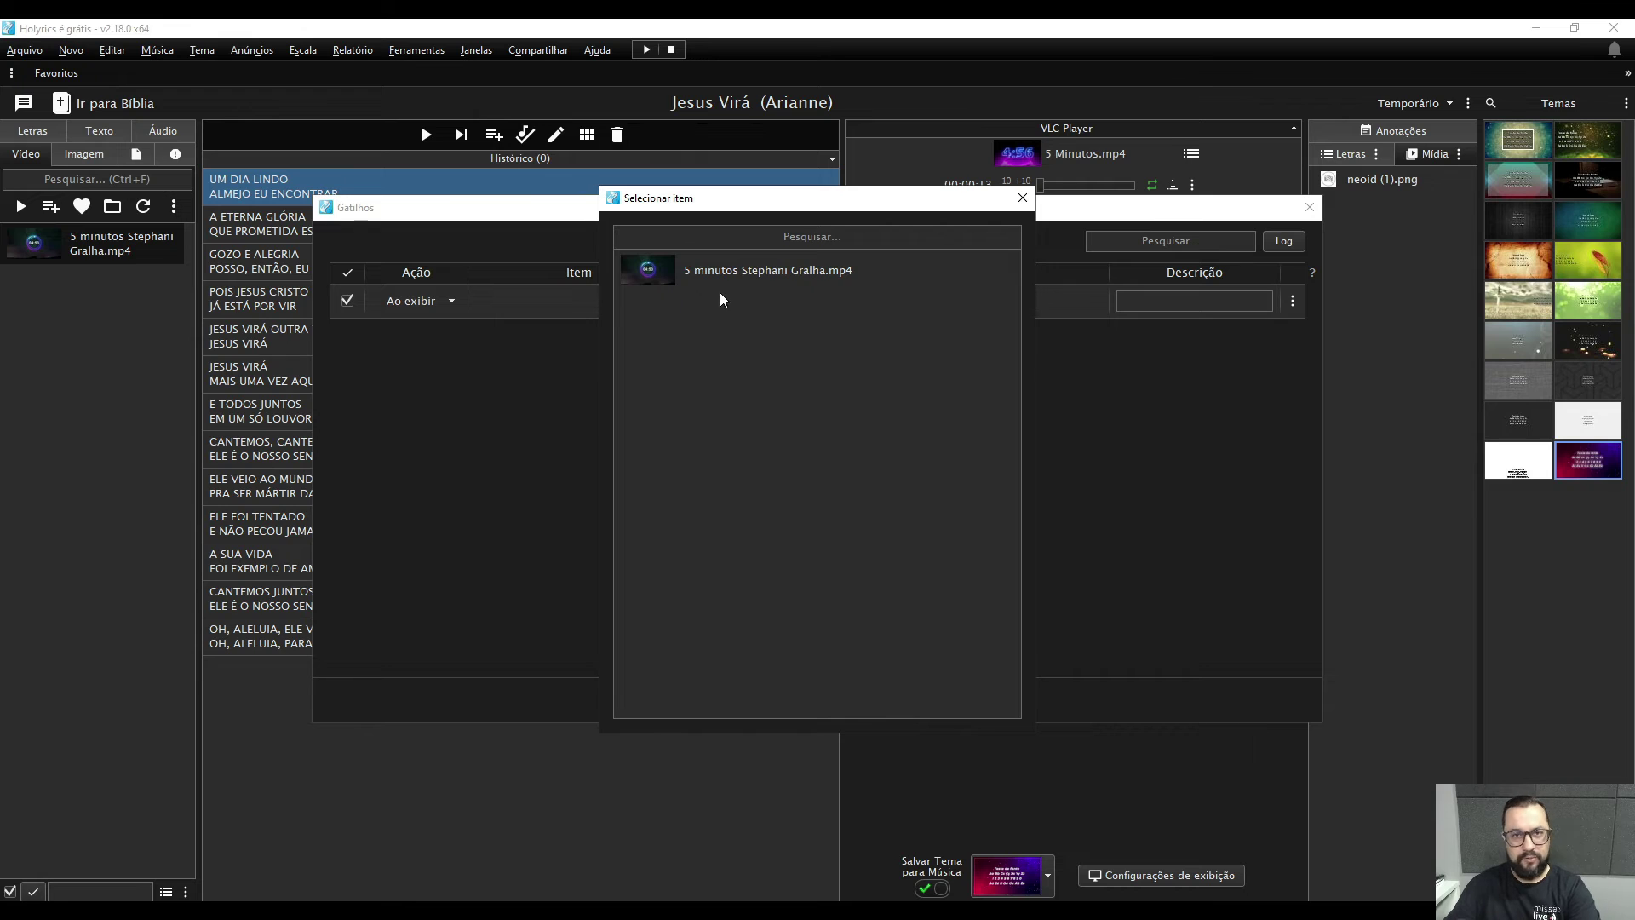
left_click(753, 272)
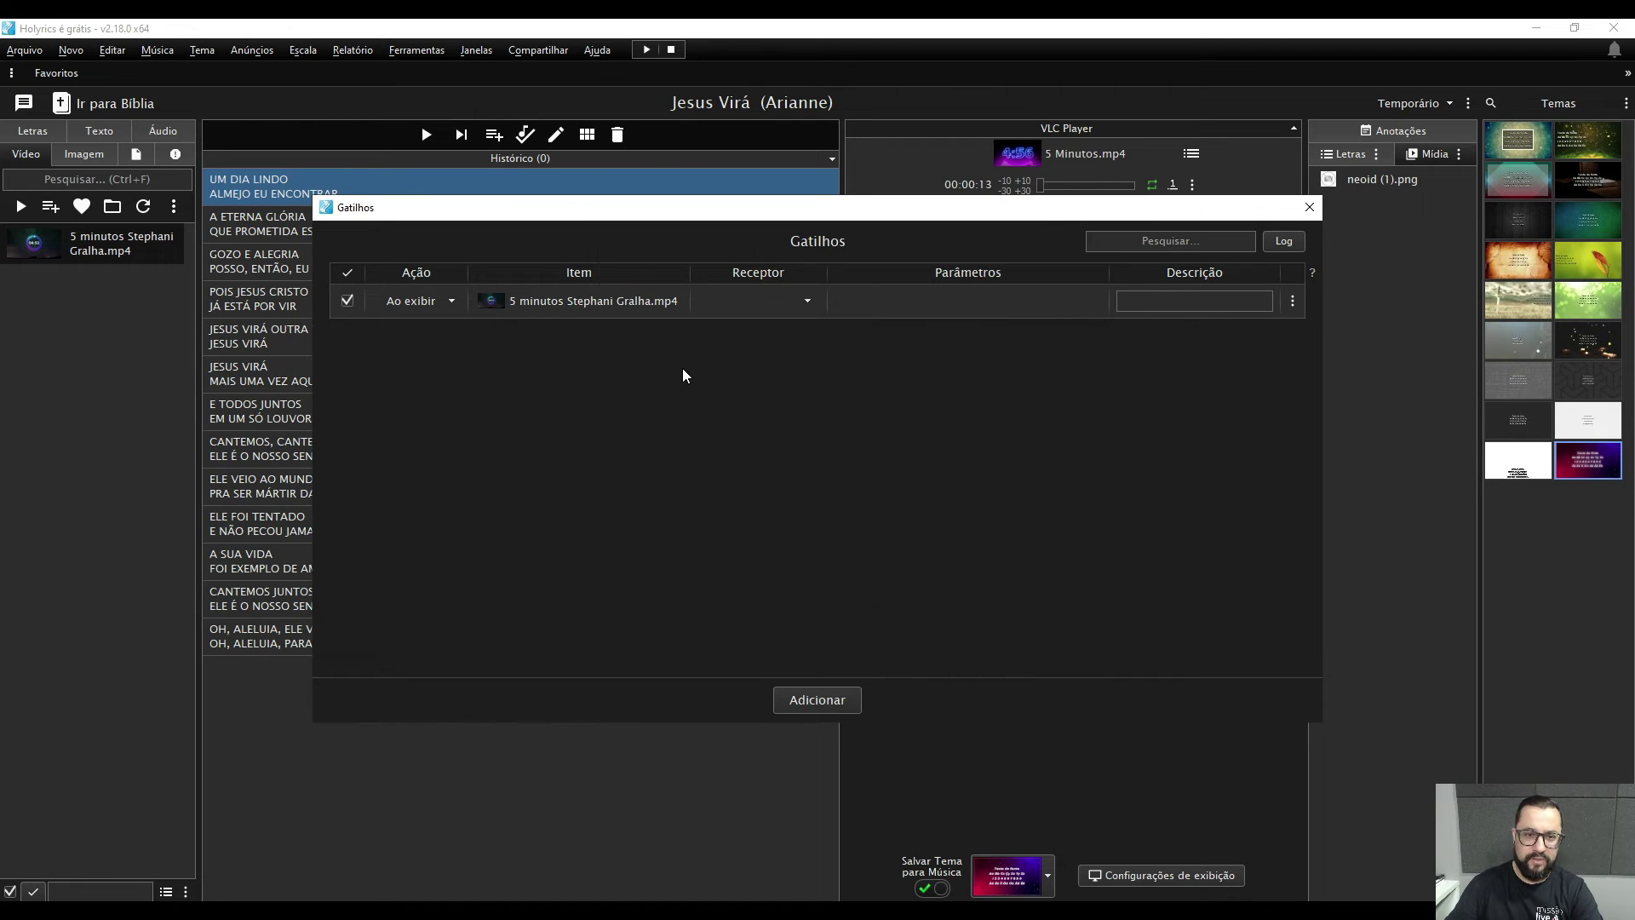
Create a URL receiver named VMIX with the address 192.168.100.34:8088 and the type vMix WebService
left_click(805, 307)
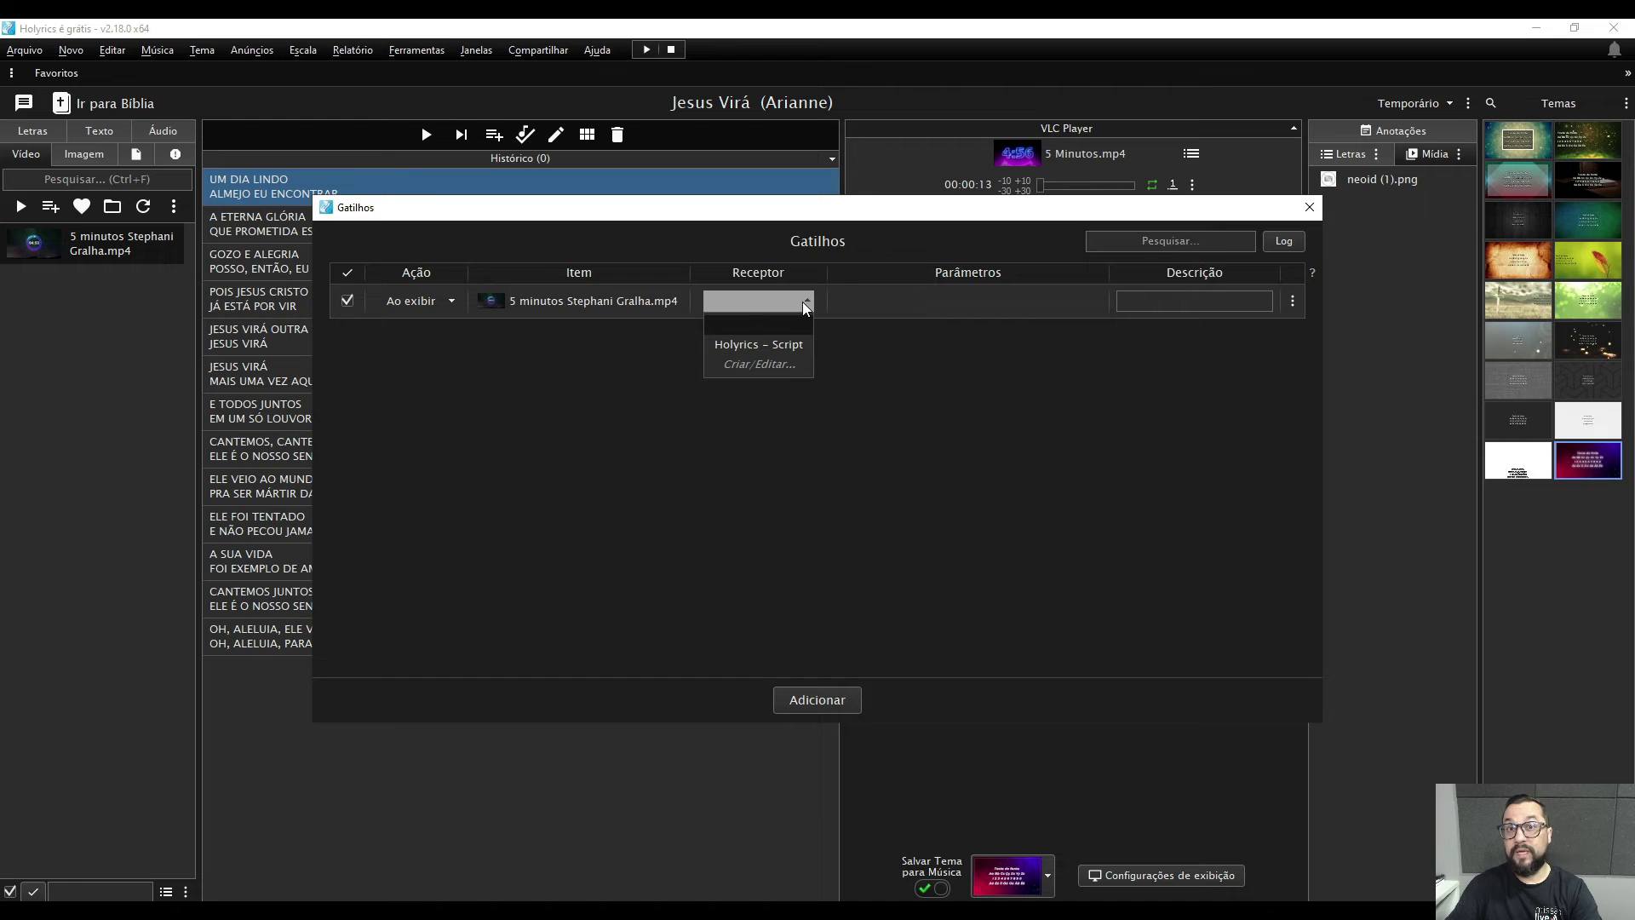
left_click(775, 364)
left_click(564, 298)
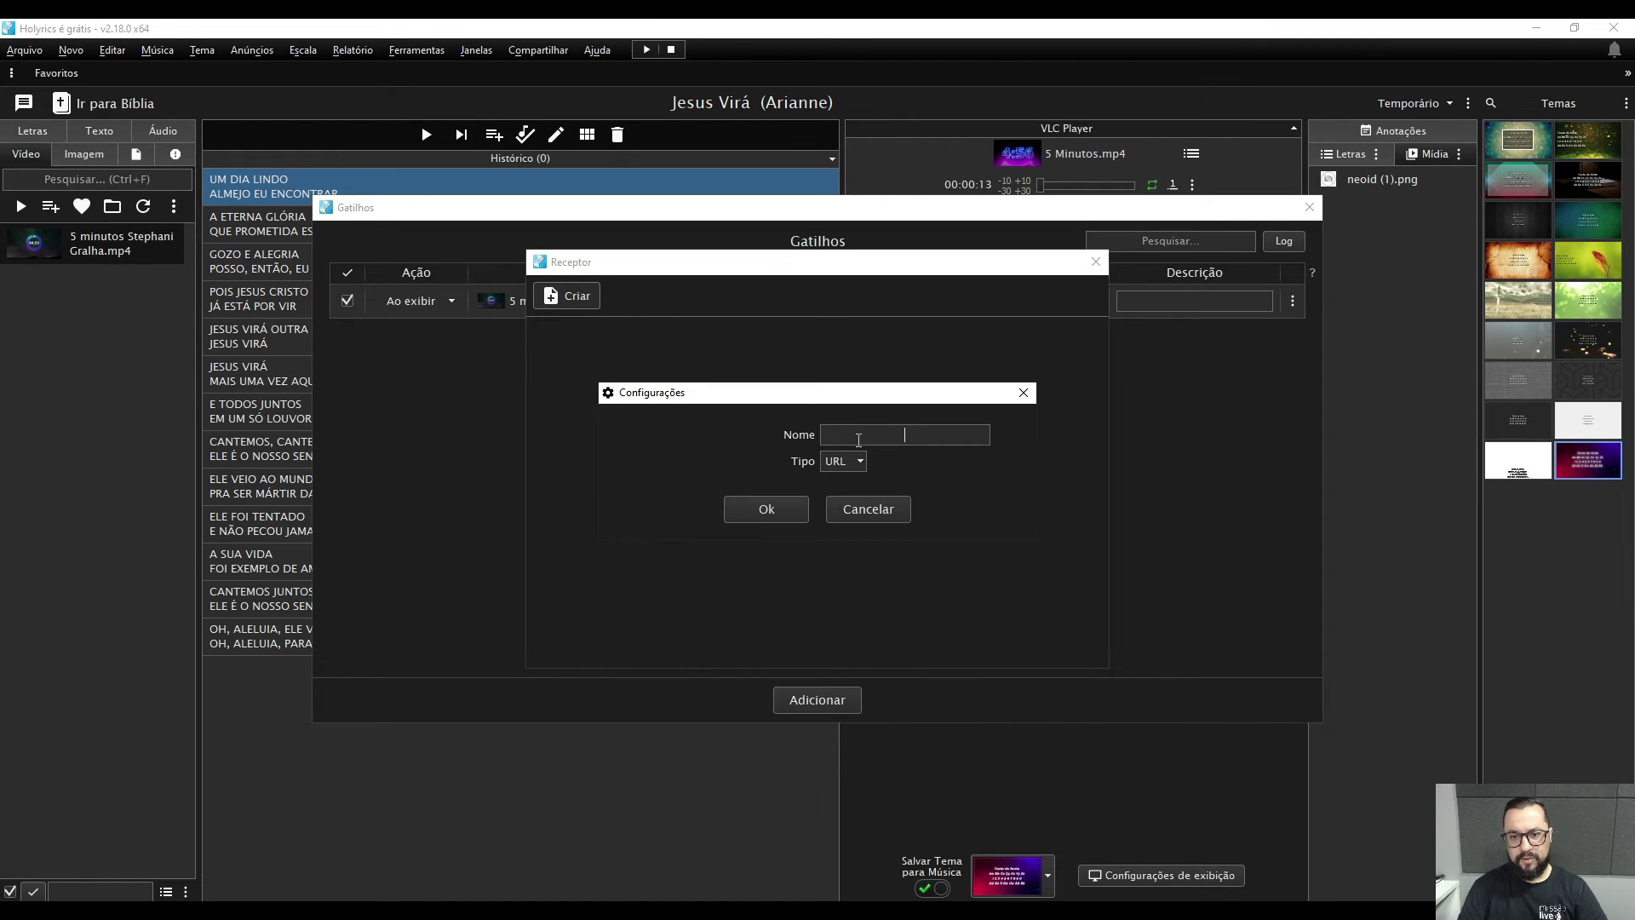
type("VMIX")
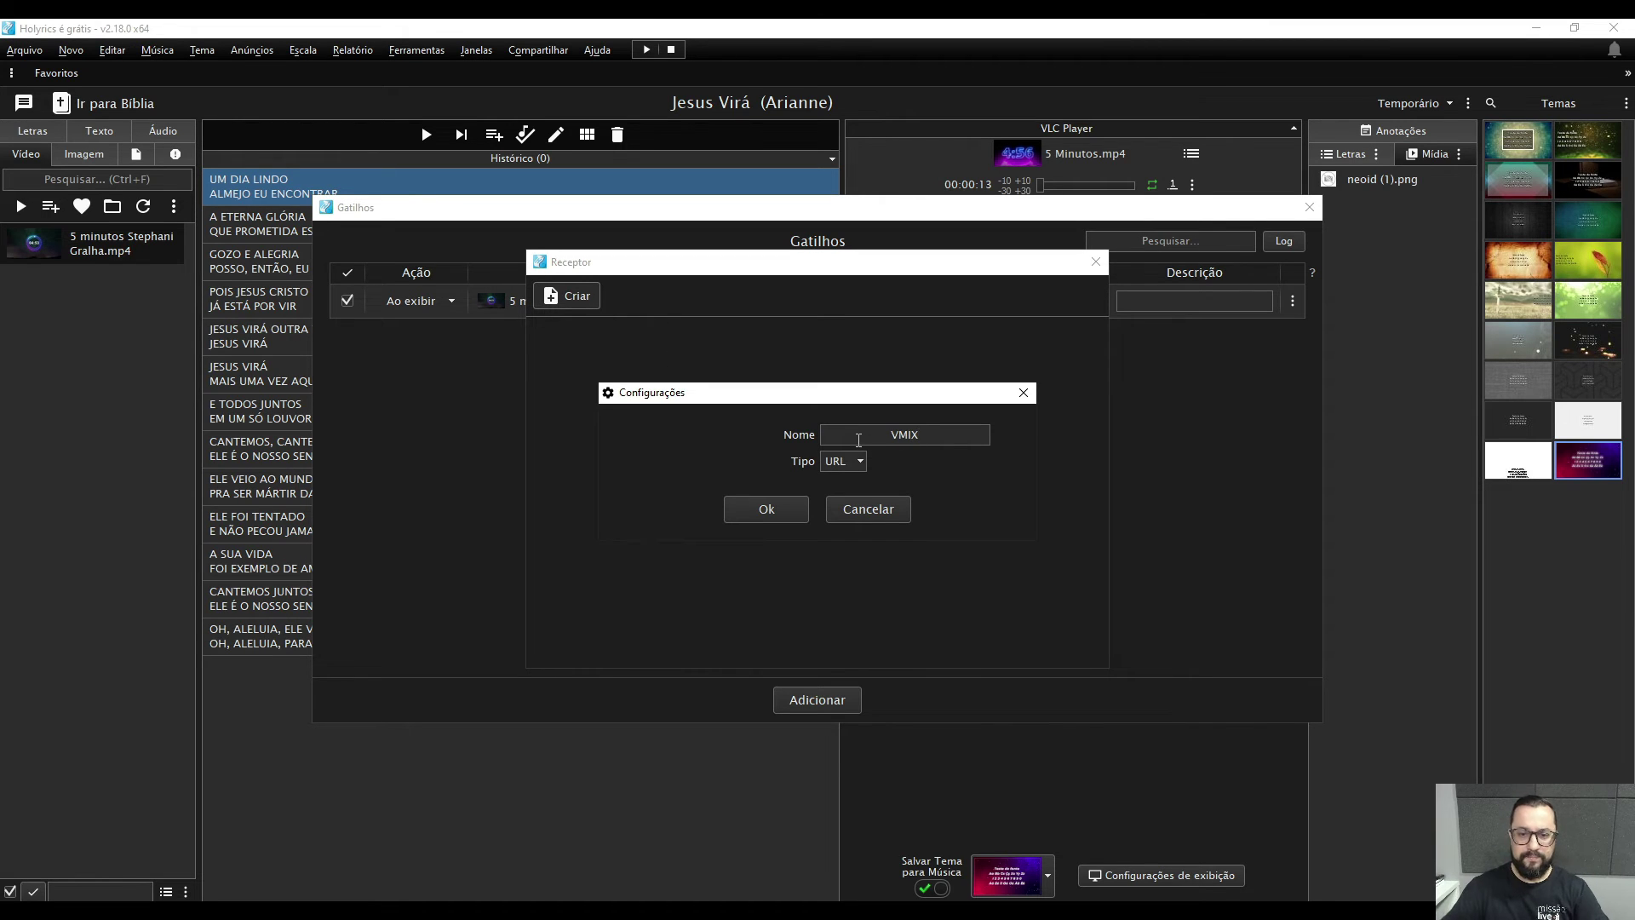
left_click(765, 509)
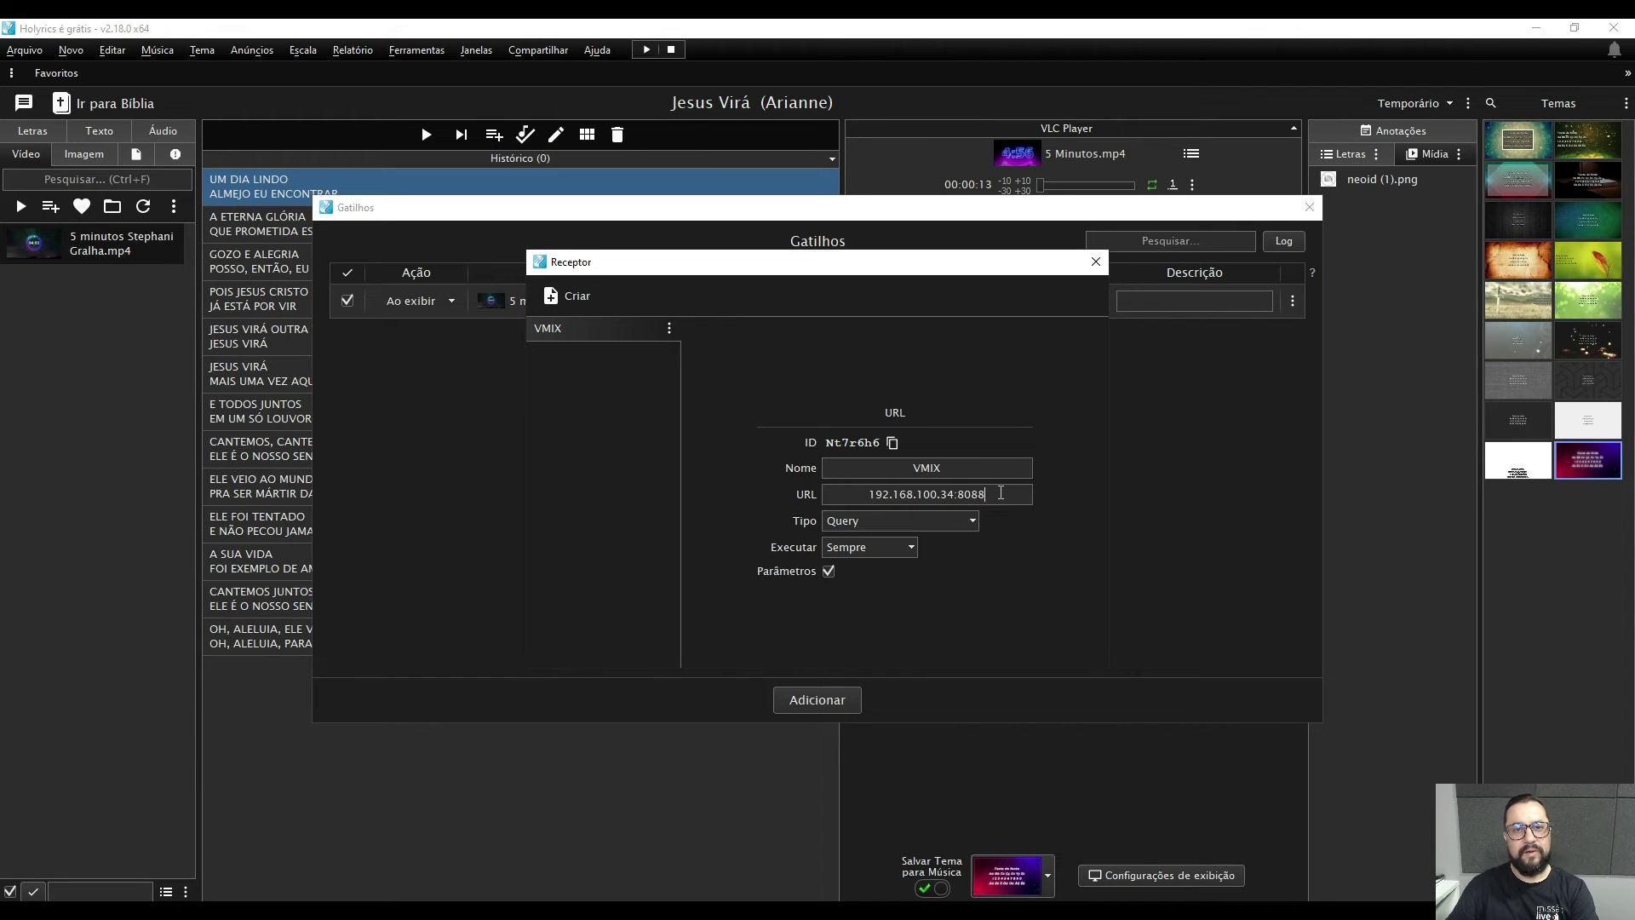
left_click(973, 518)
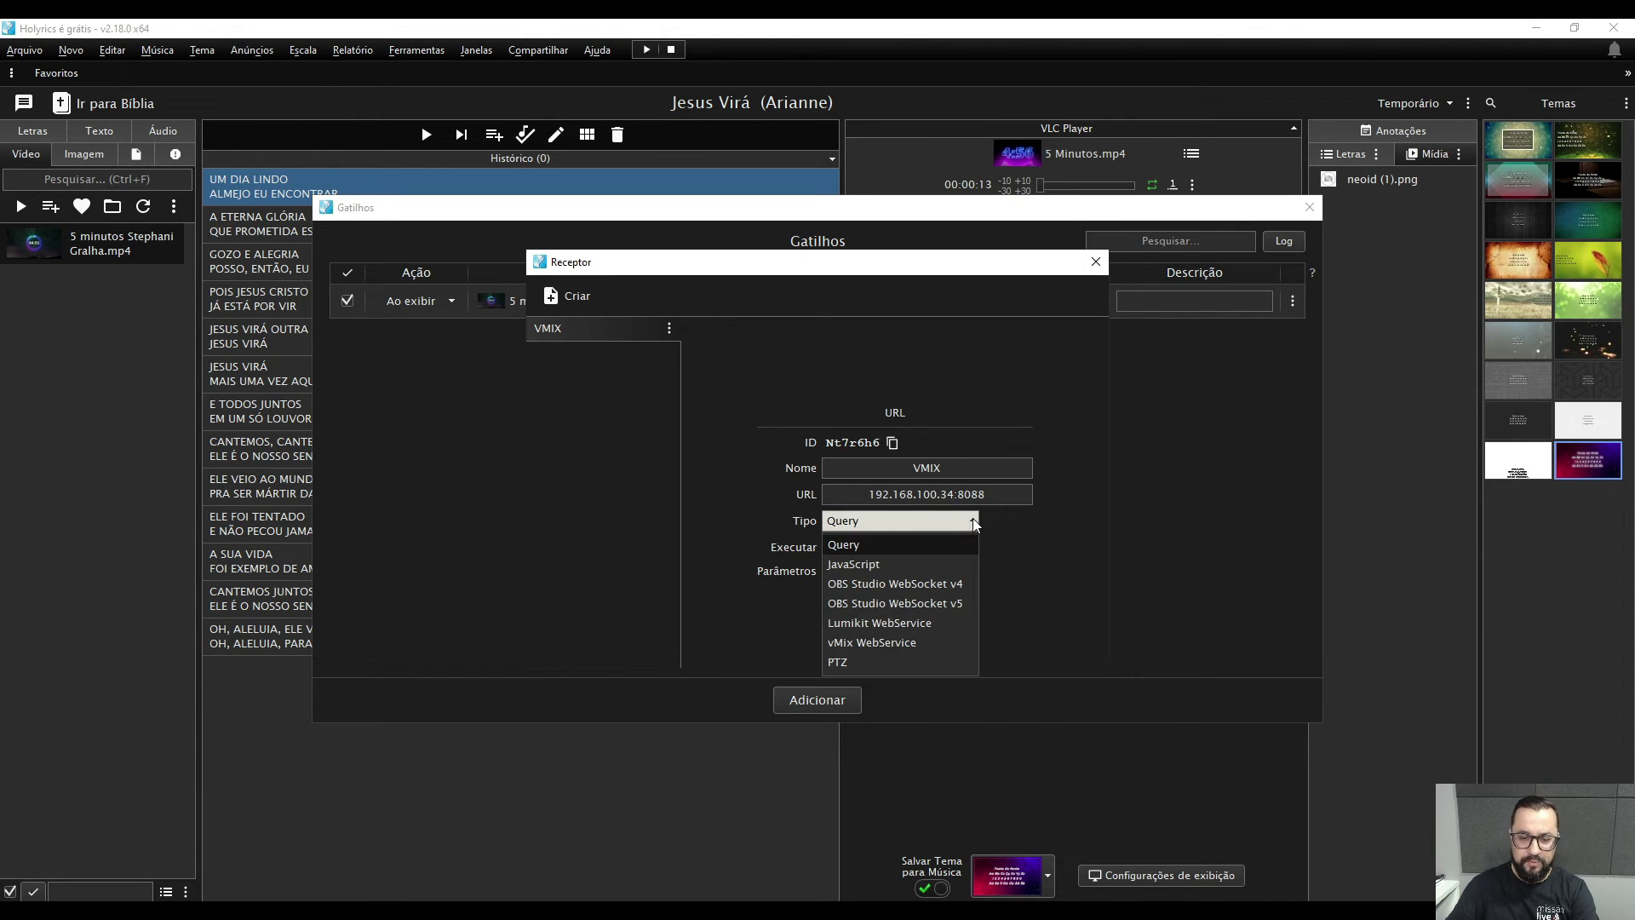
left_click(872, 643)
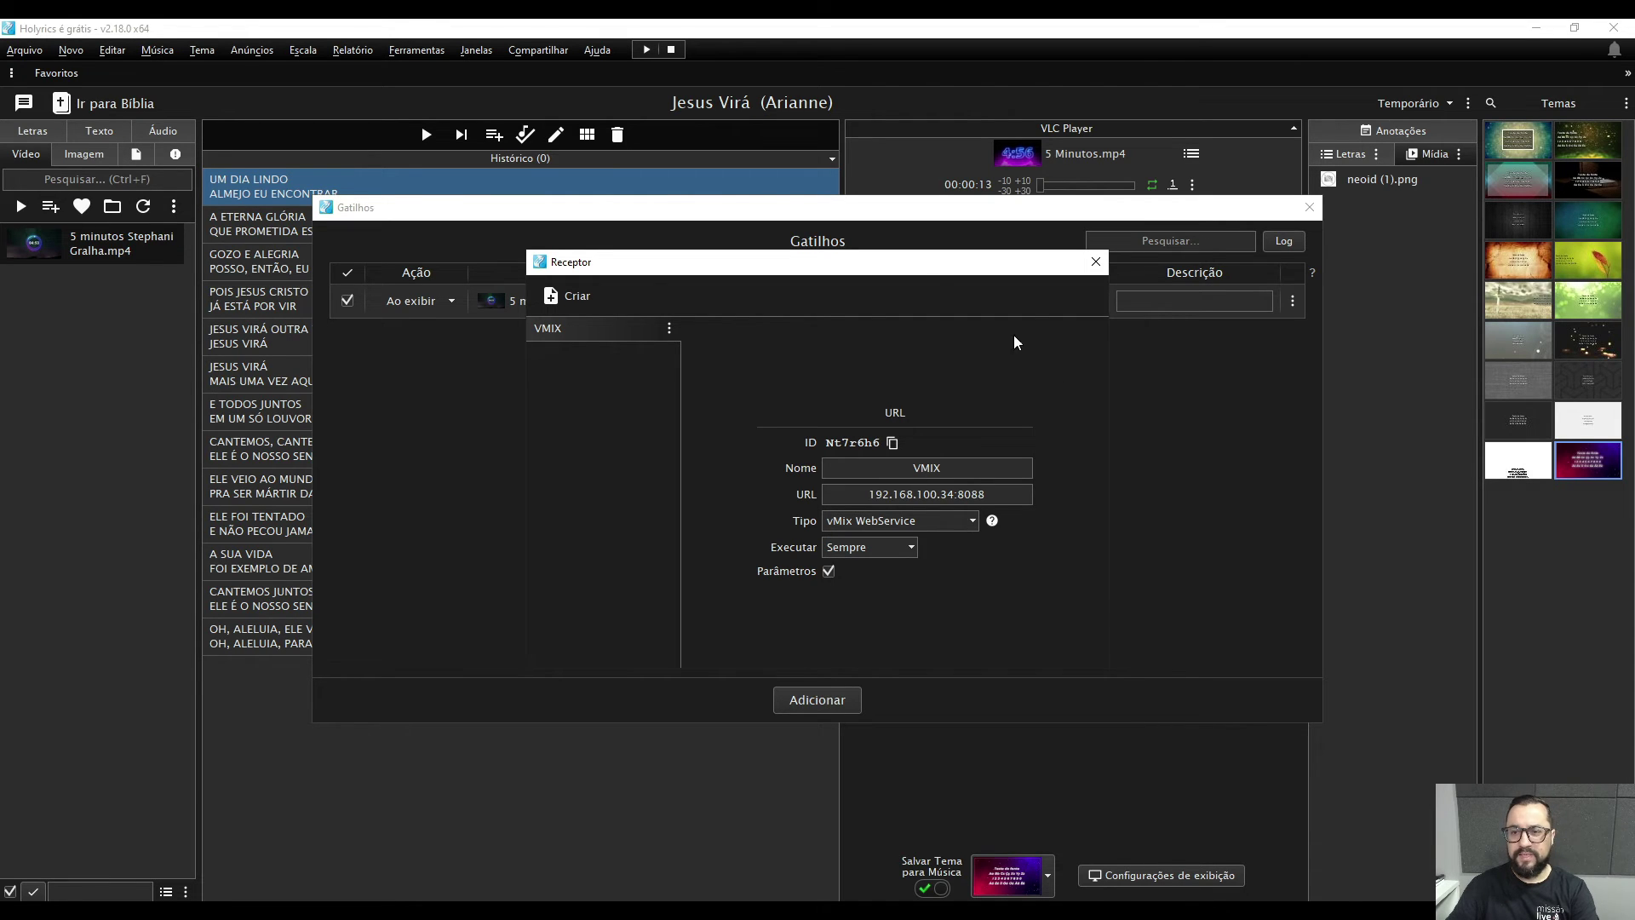
left_click_drag(920, 264, 888, 234)
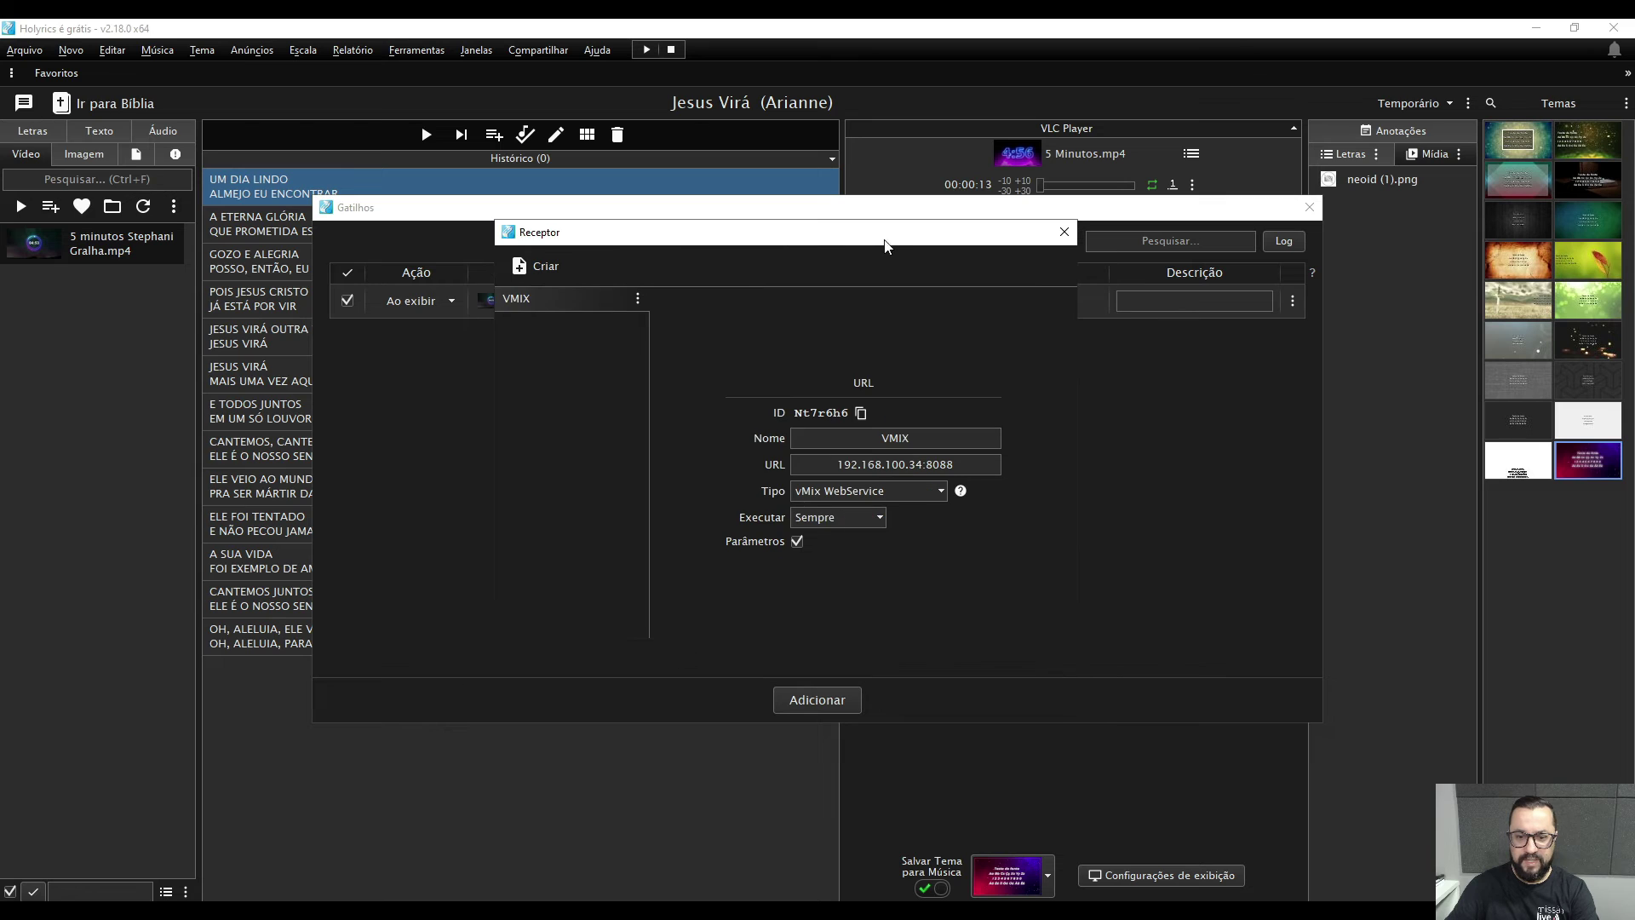
left_click(1065, 232)
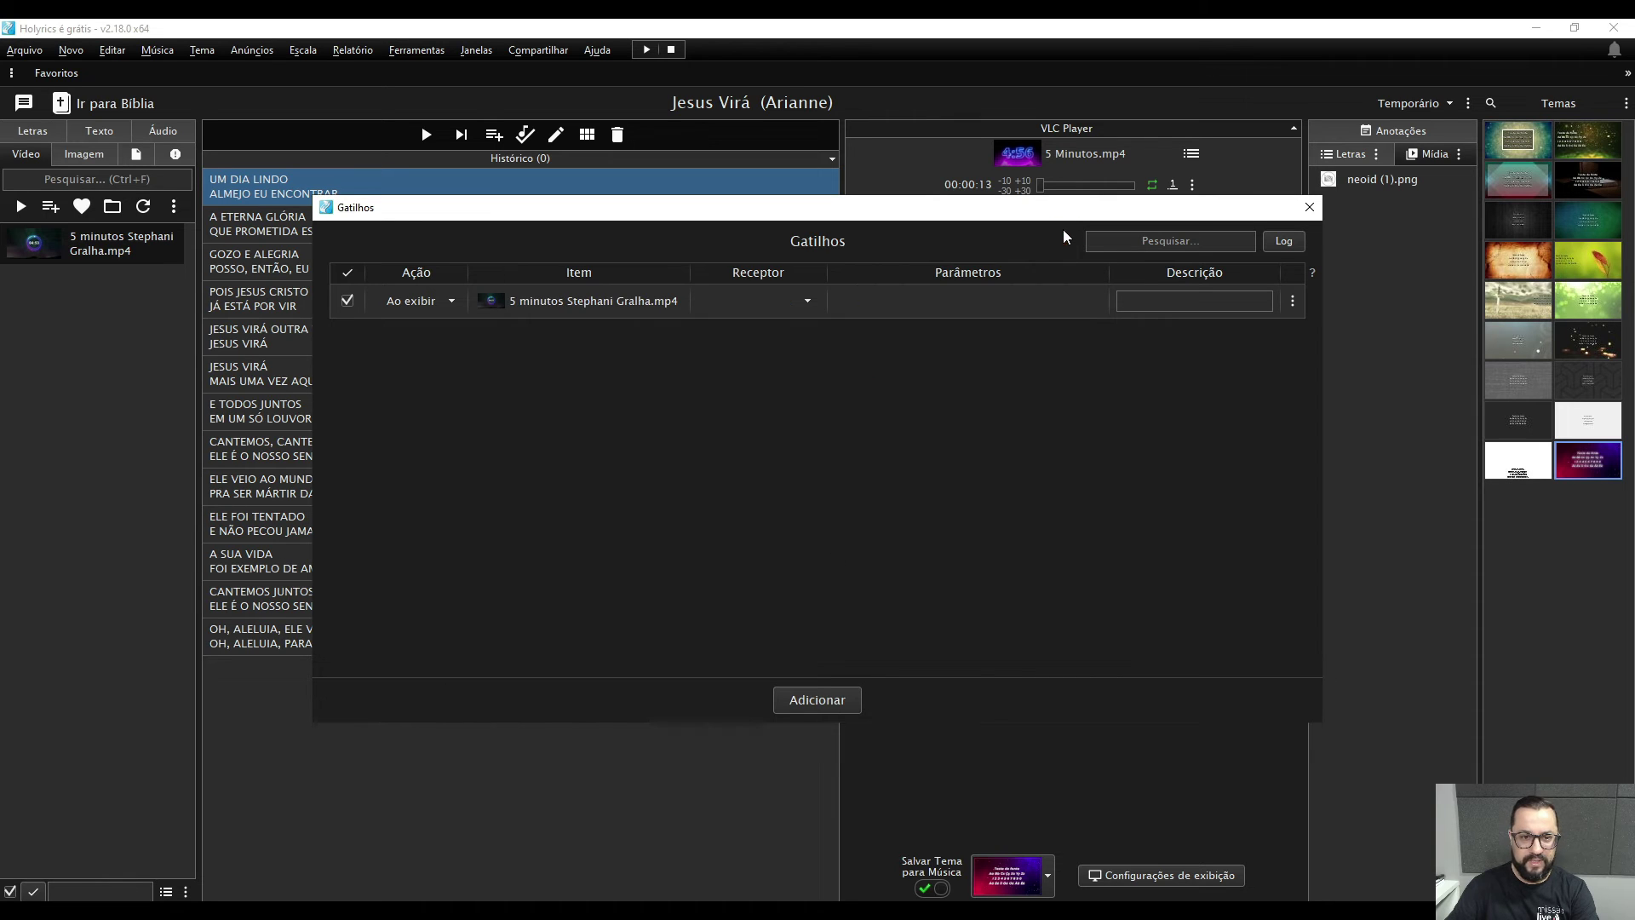
Set the trigger's receiver to VMIX with the parameter Alterar Entrada, the 5 minutos video as input and the Fade transition
left_click(806, 300)
left_click(761, 369)
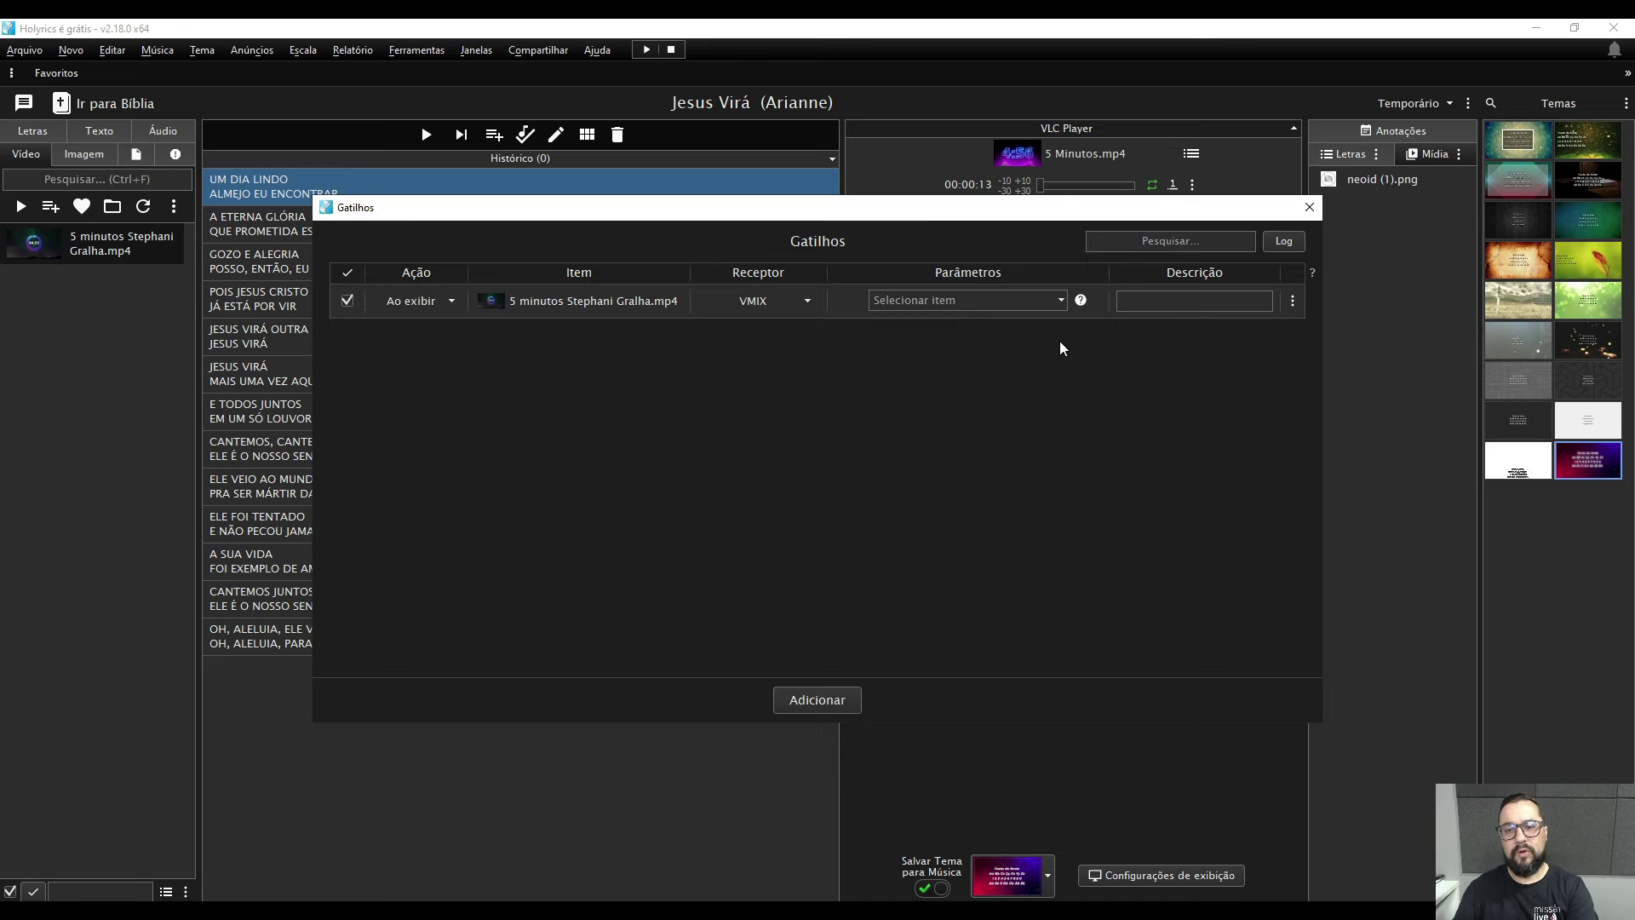
left_click(1057, 300)
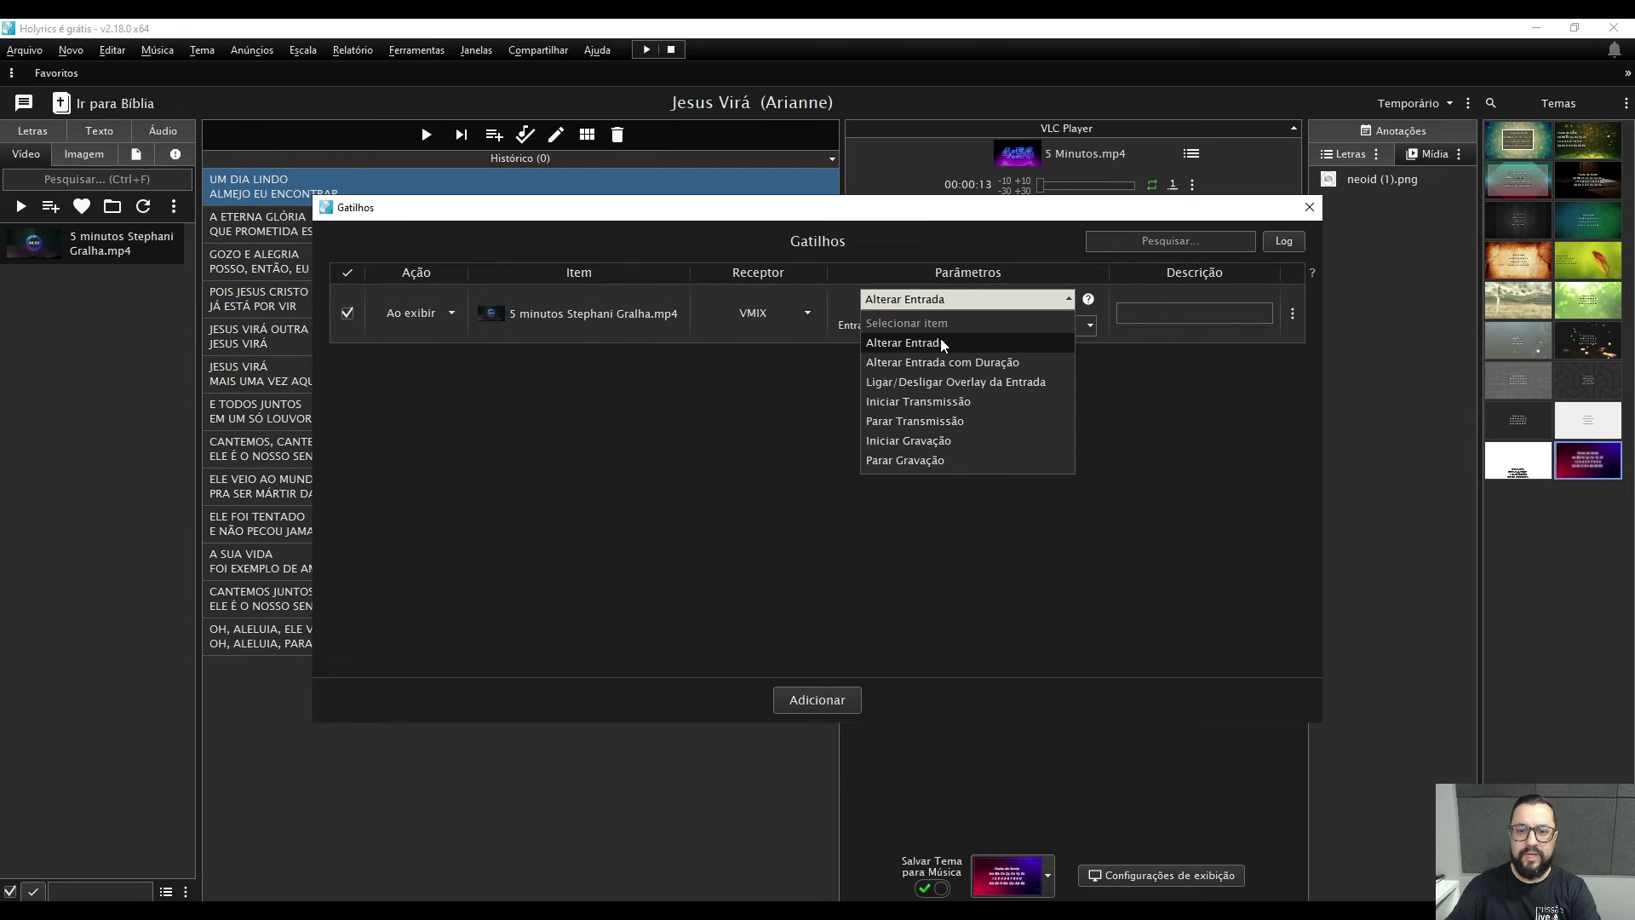
left_click(965, 342)
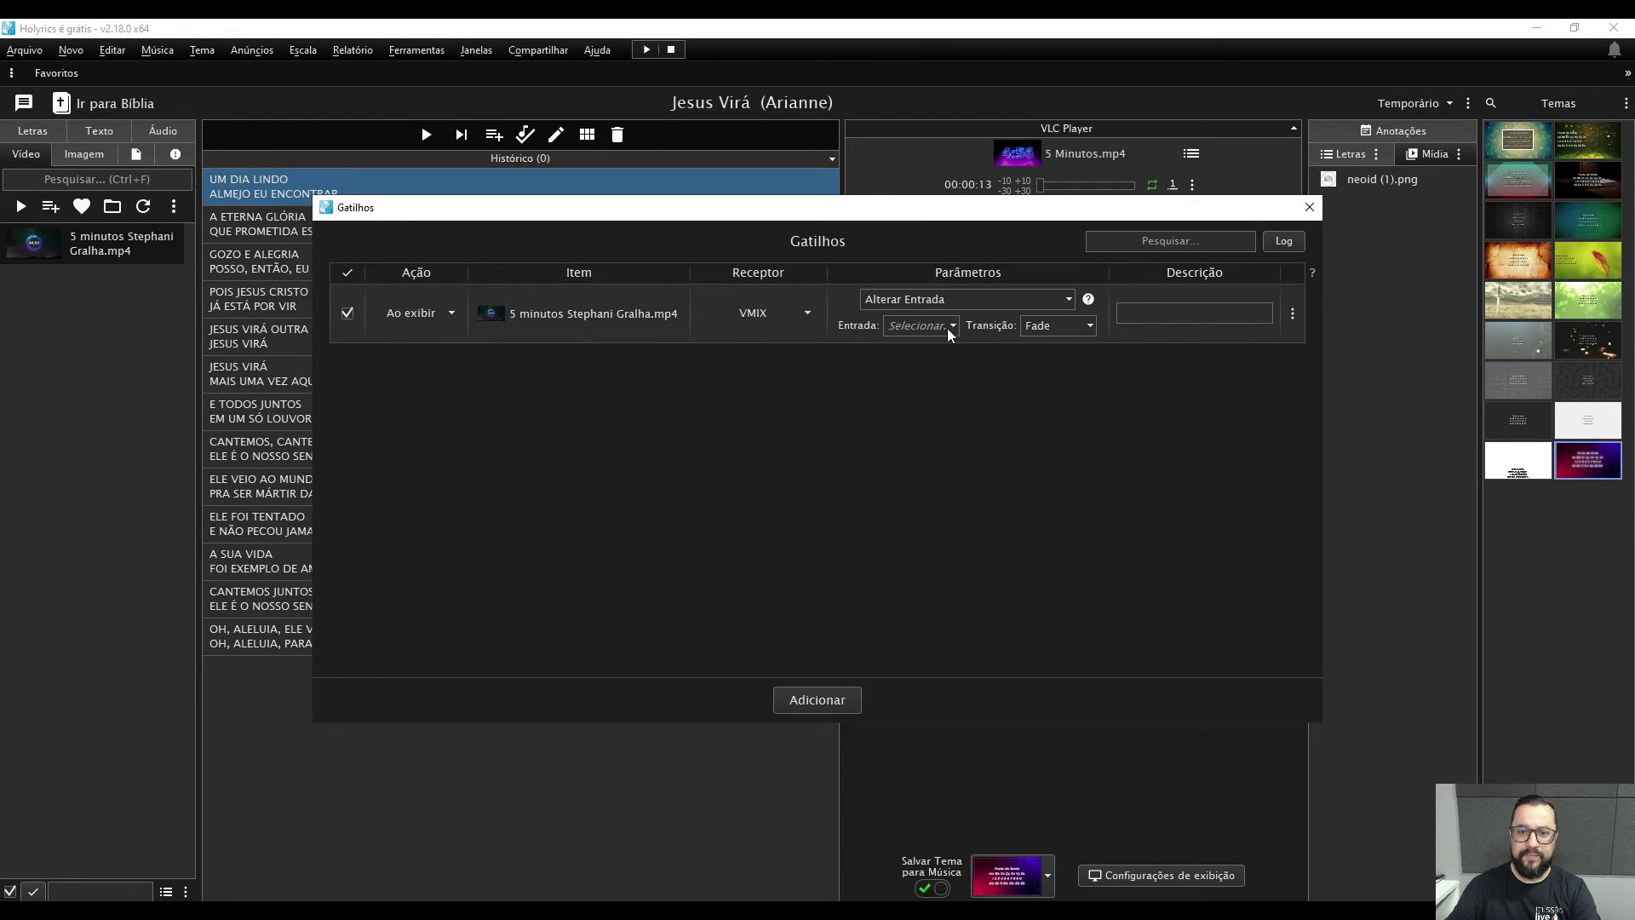
left_click(942, 322)
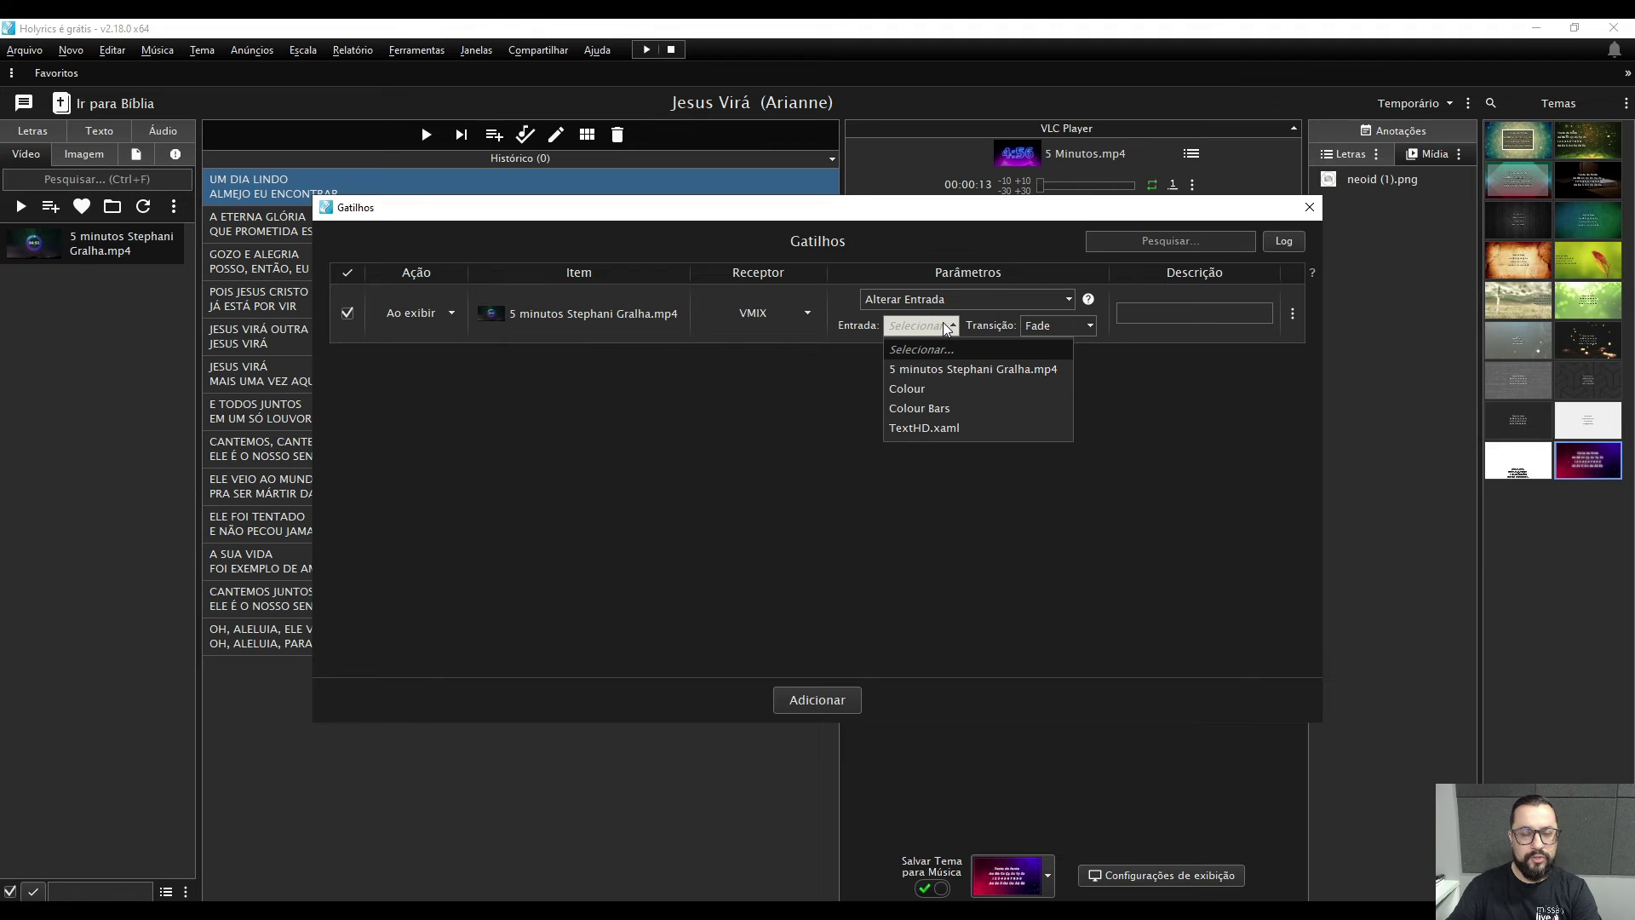
left_click(946, 370)
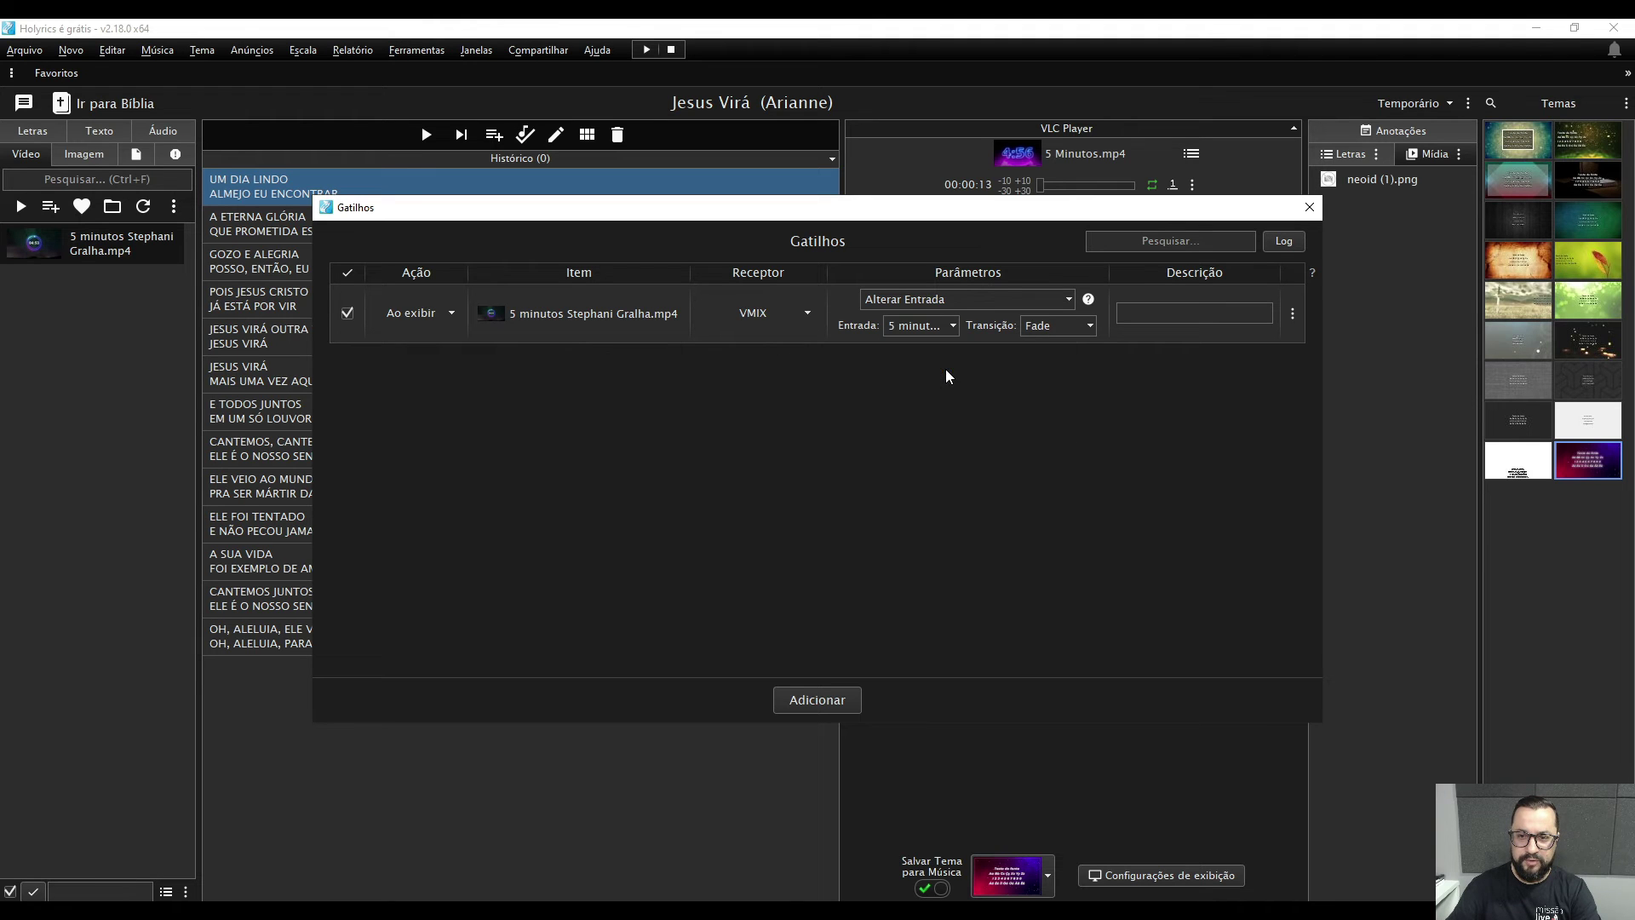
left_click(1071, 323)
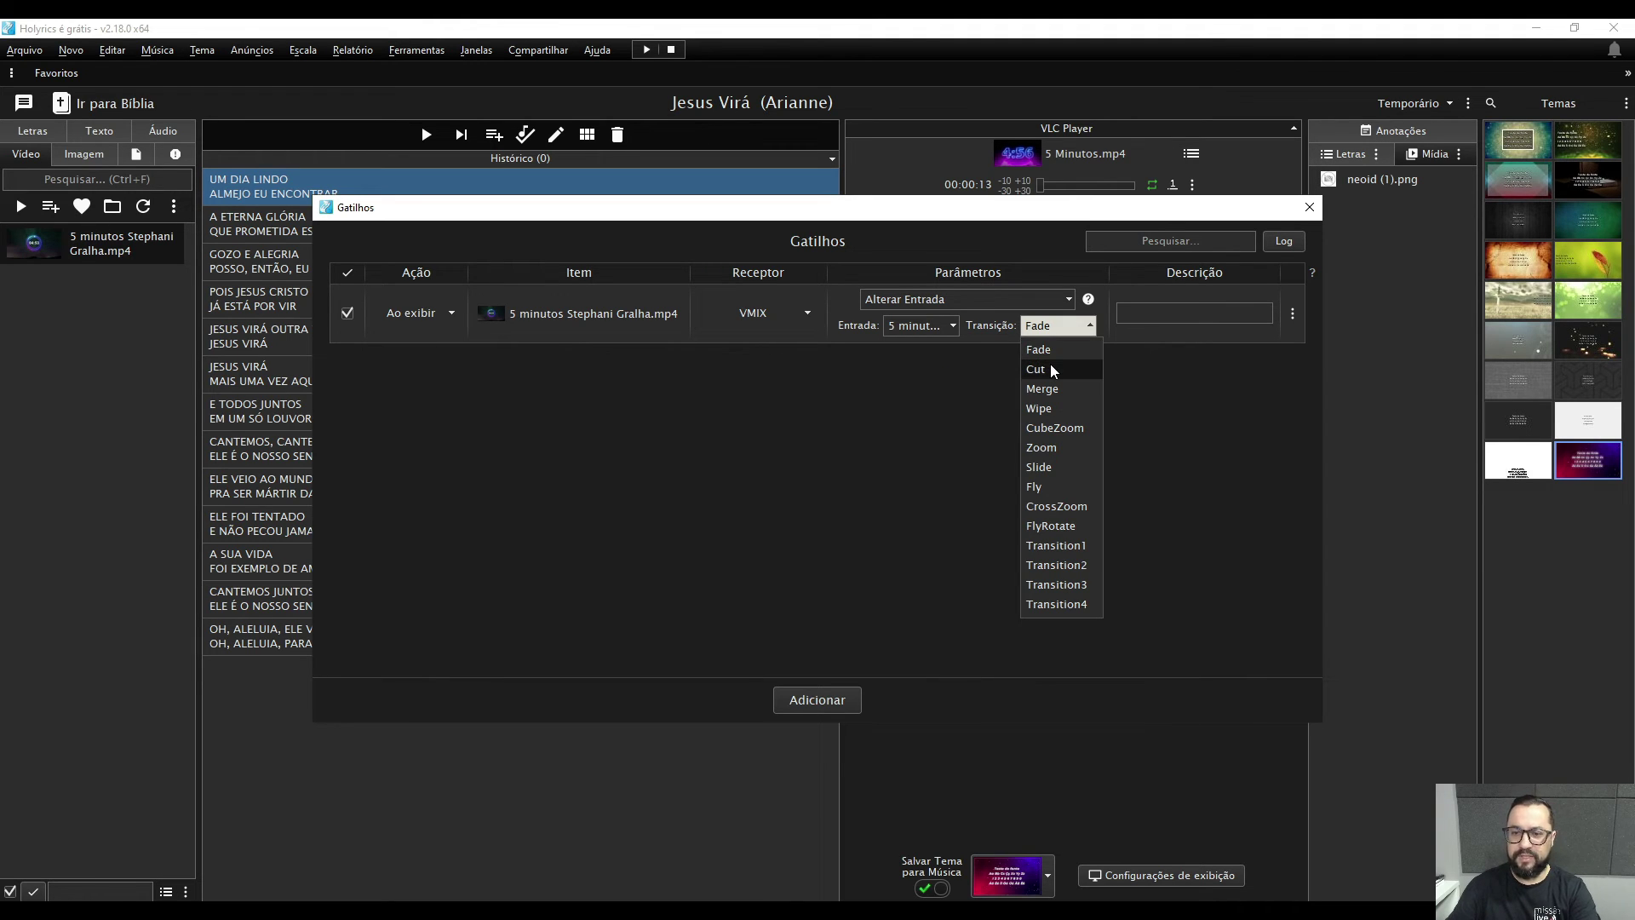
left_click(1054, 352)
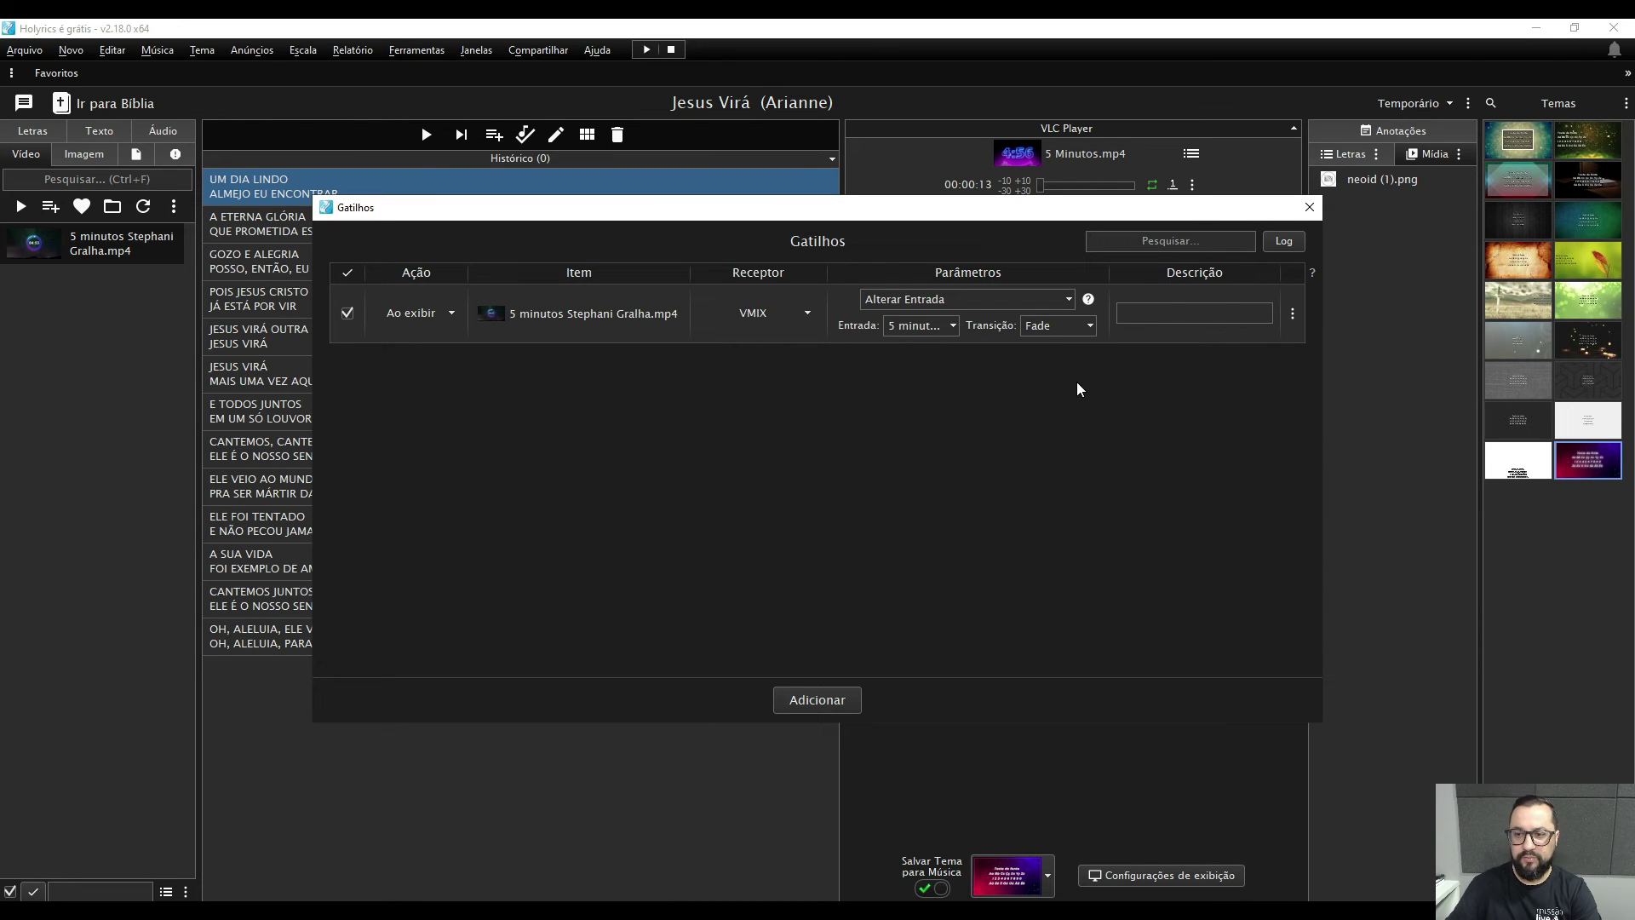
Add a second trigger with the action Ao encerrar and assign the 5 minutos MP4 video as its item
left_click(841, 702)
left_click(449, 361)
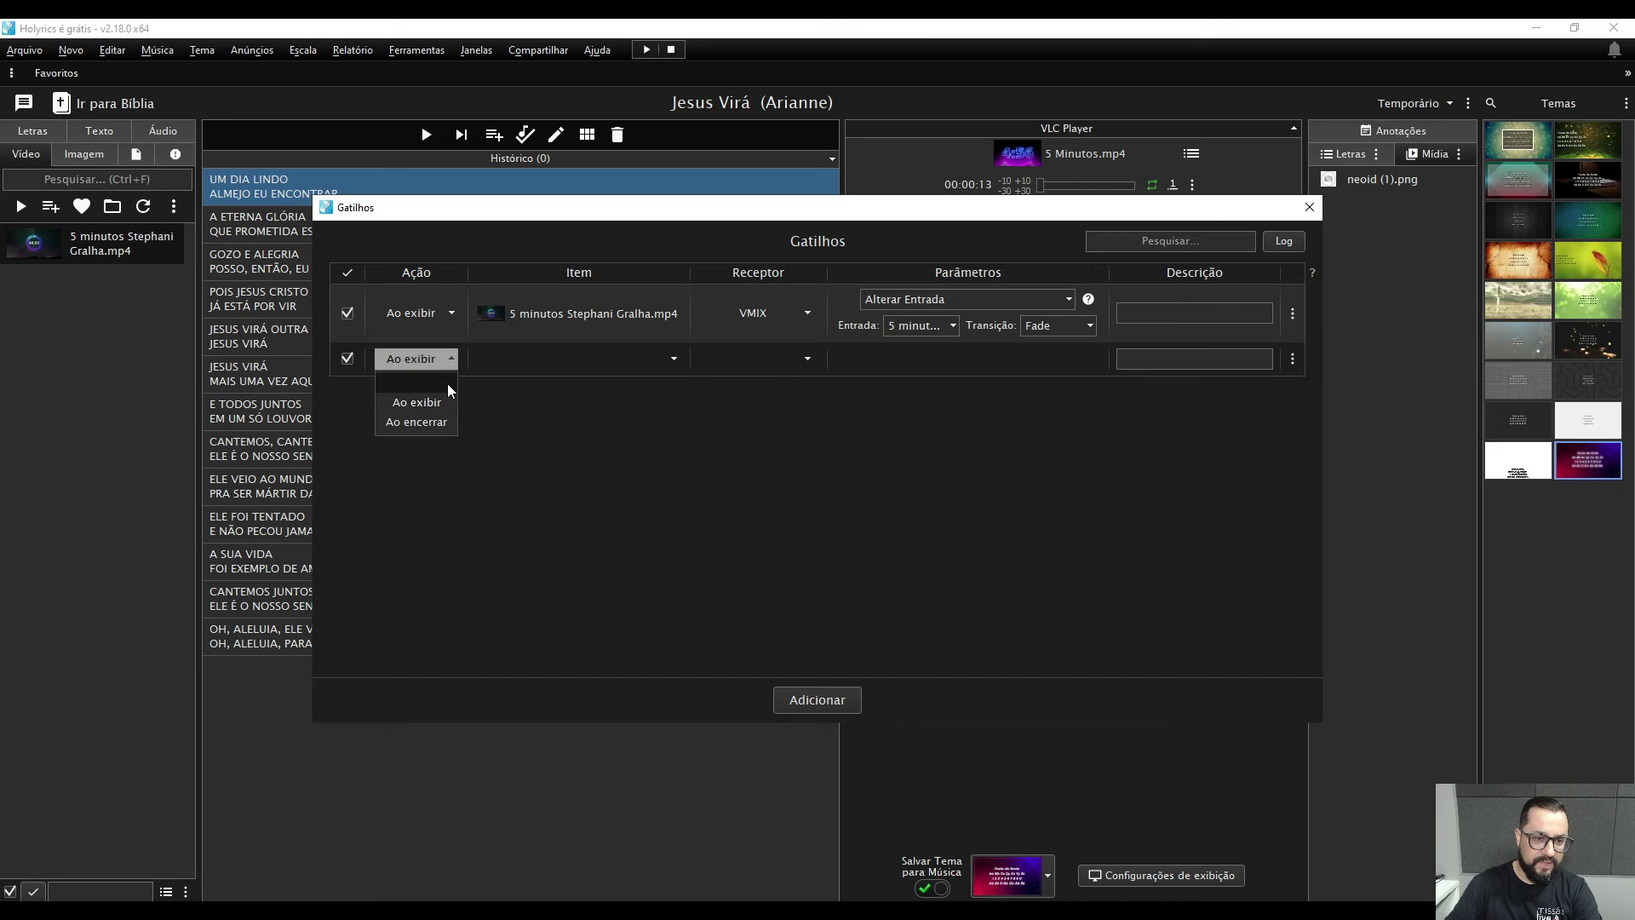
left_click(431, 422)
left_click(672, 356)
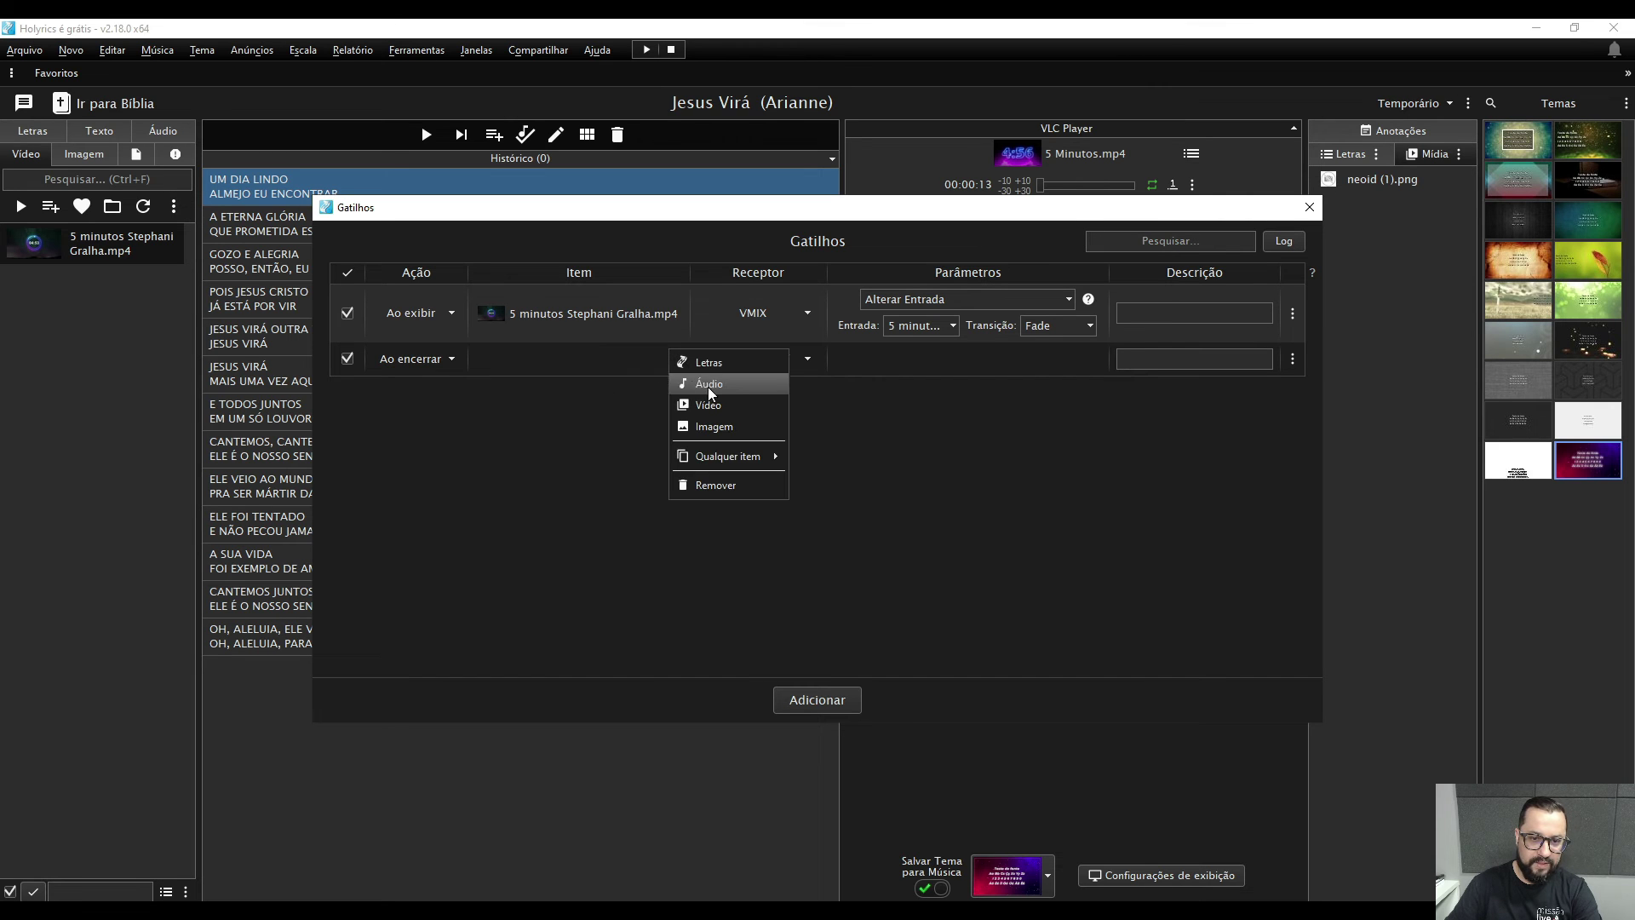
left_click(717, 394)
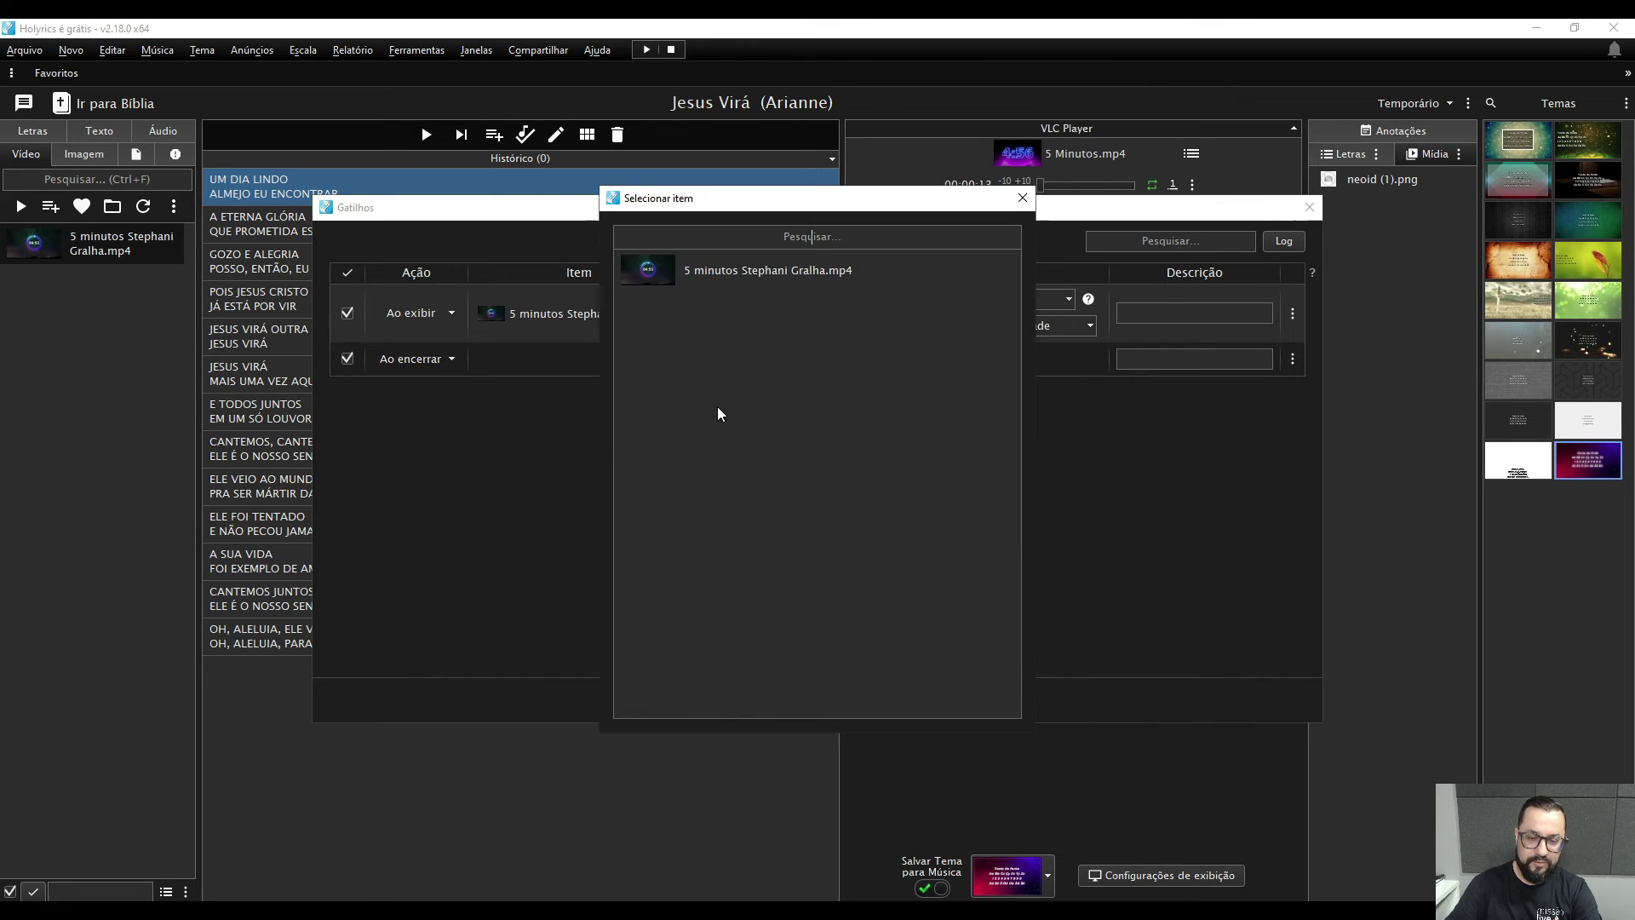
double_click(699, 282)
Set the Ao encerrar trigger's receiver to VMIX with the parameter Alterar Entrada and Colour as the input
left_click(798, 357)
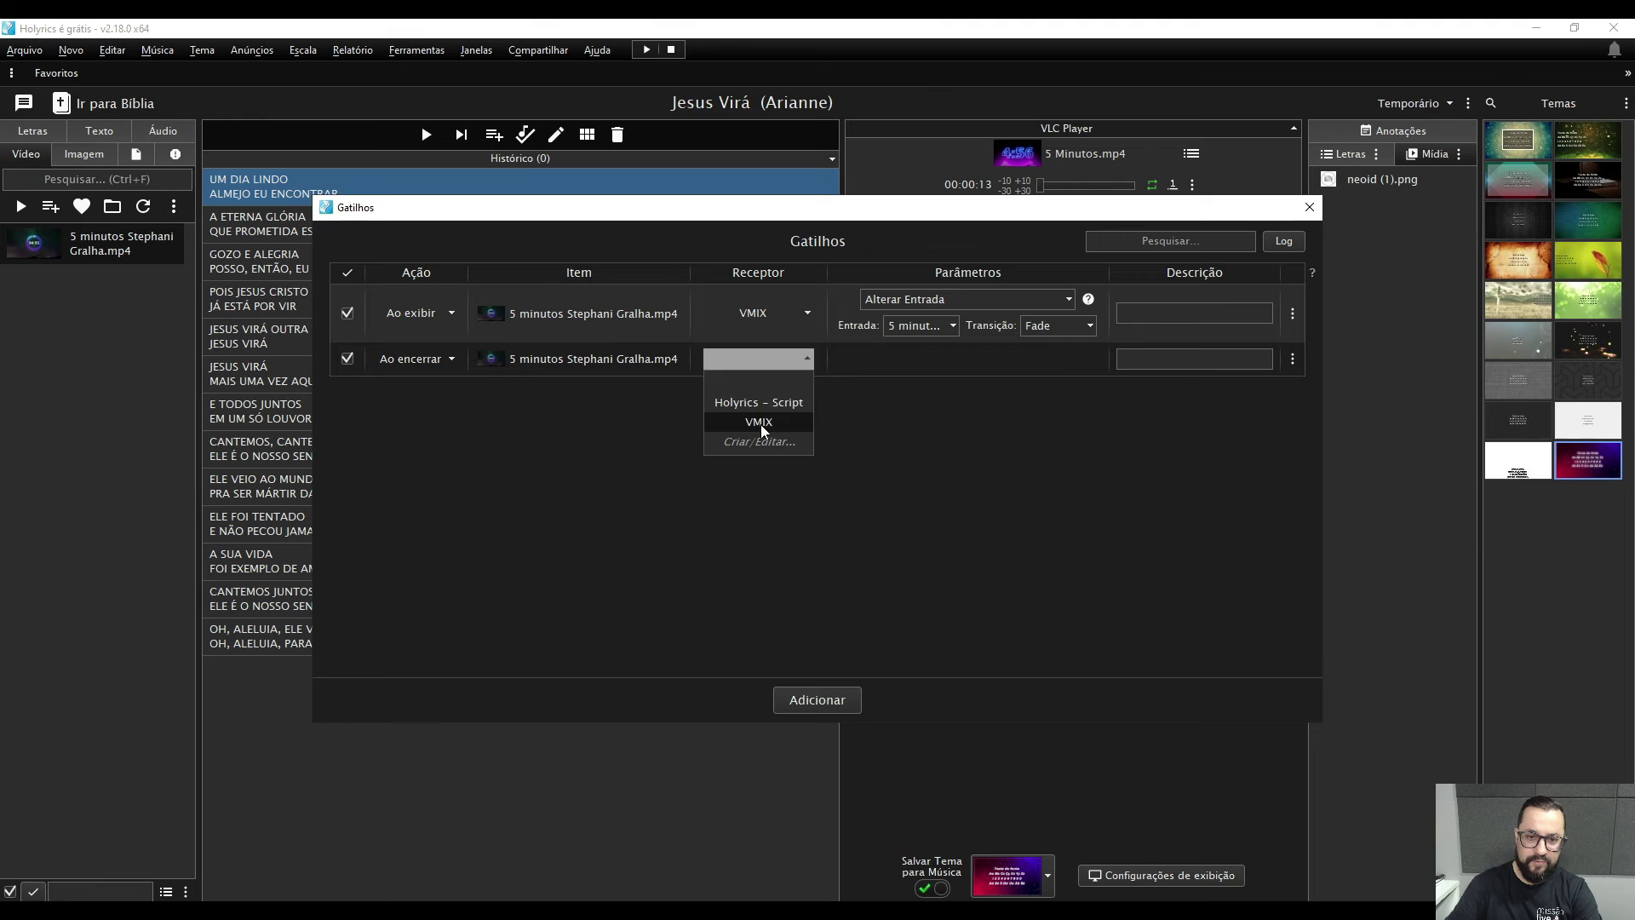
left_click(760, 424)
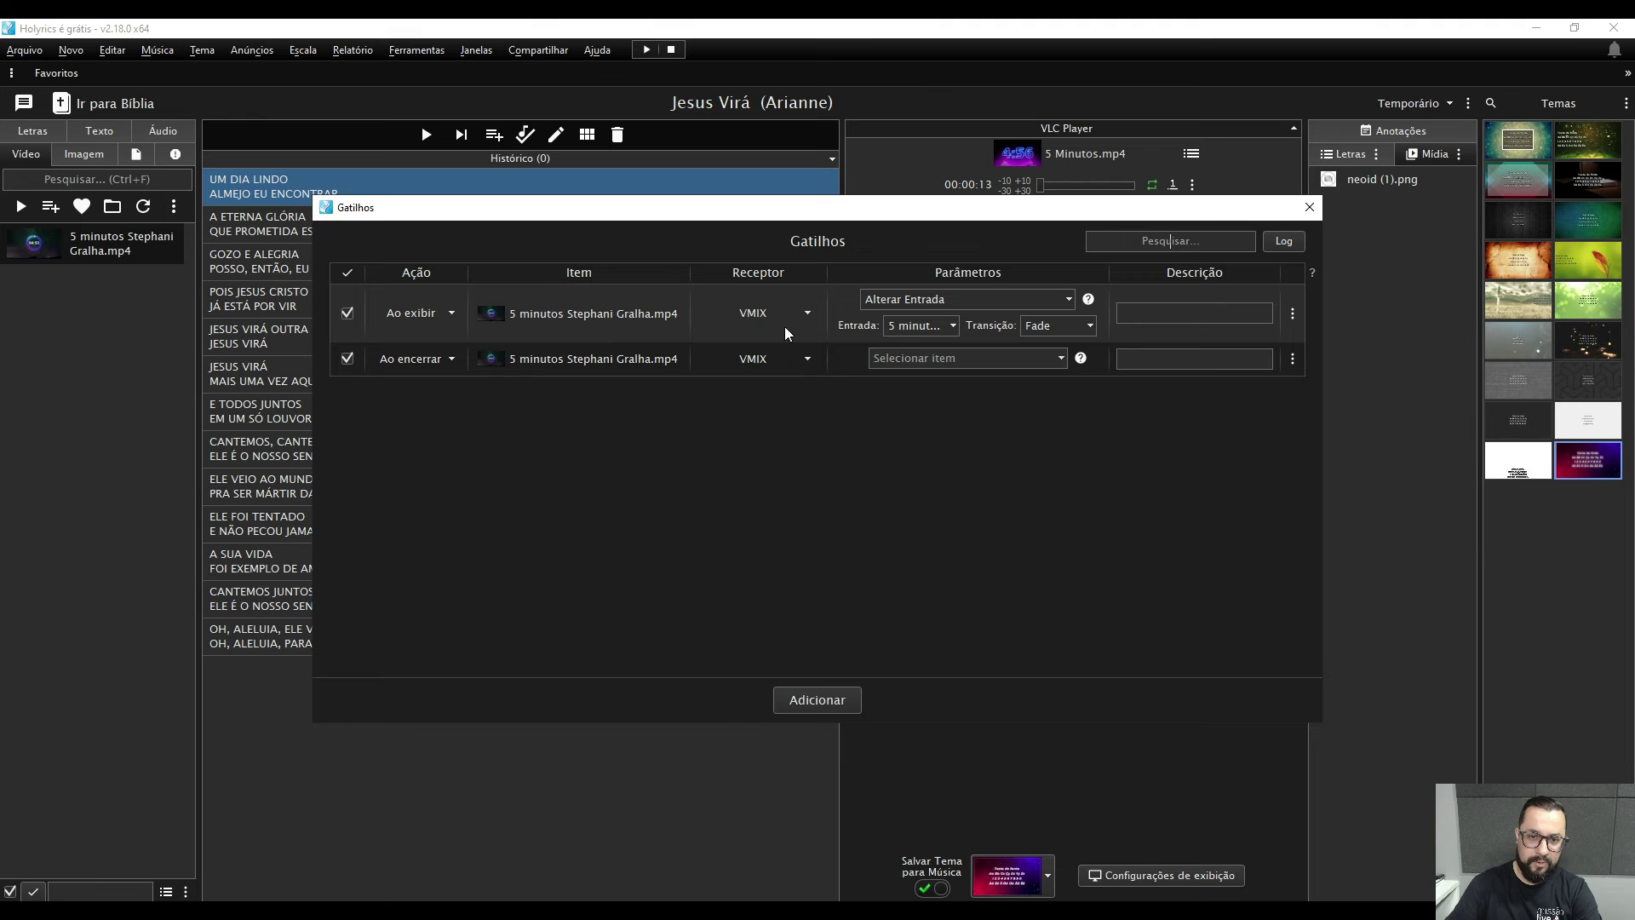
left_click(1008, 357)
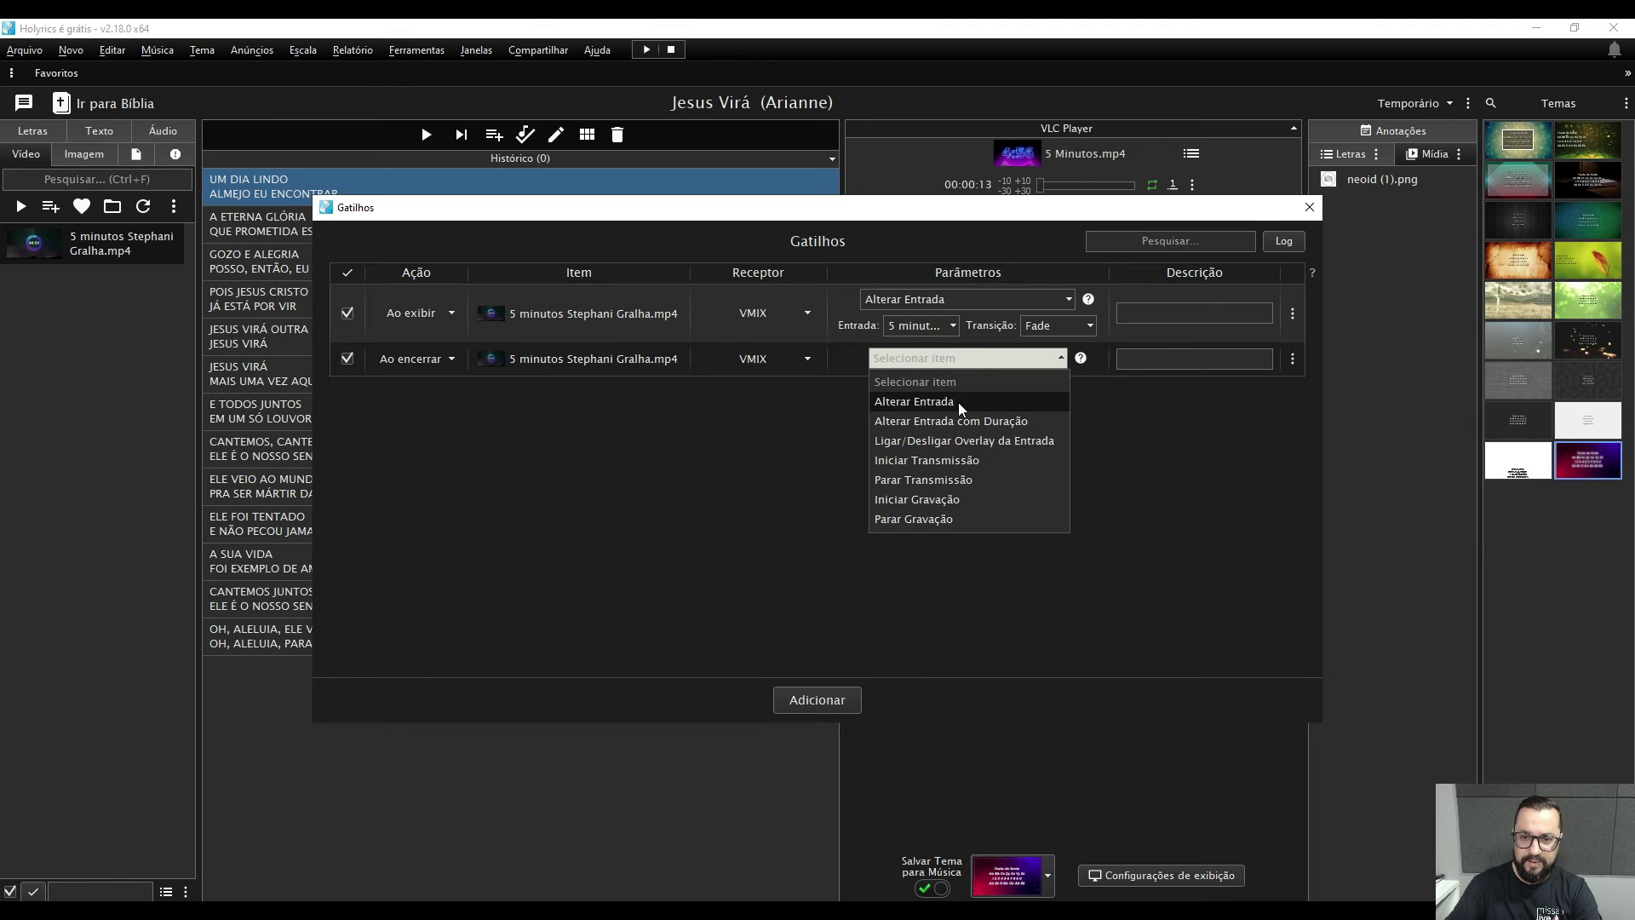
left_click(958, 402)
left_click(942, 386)
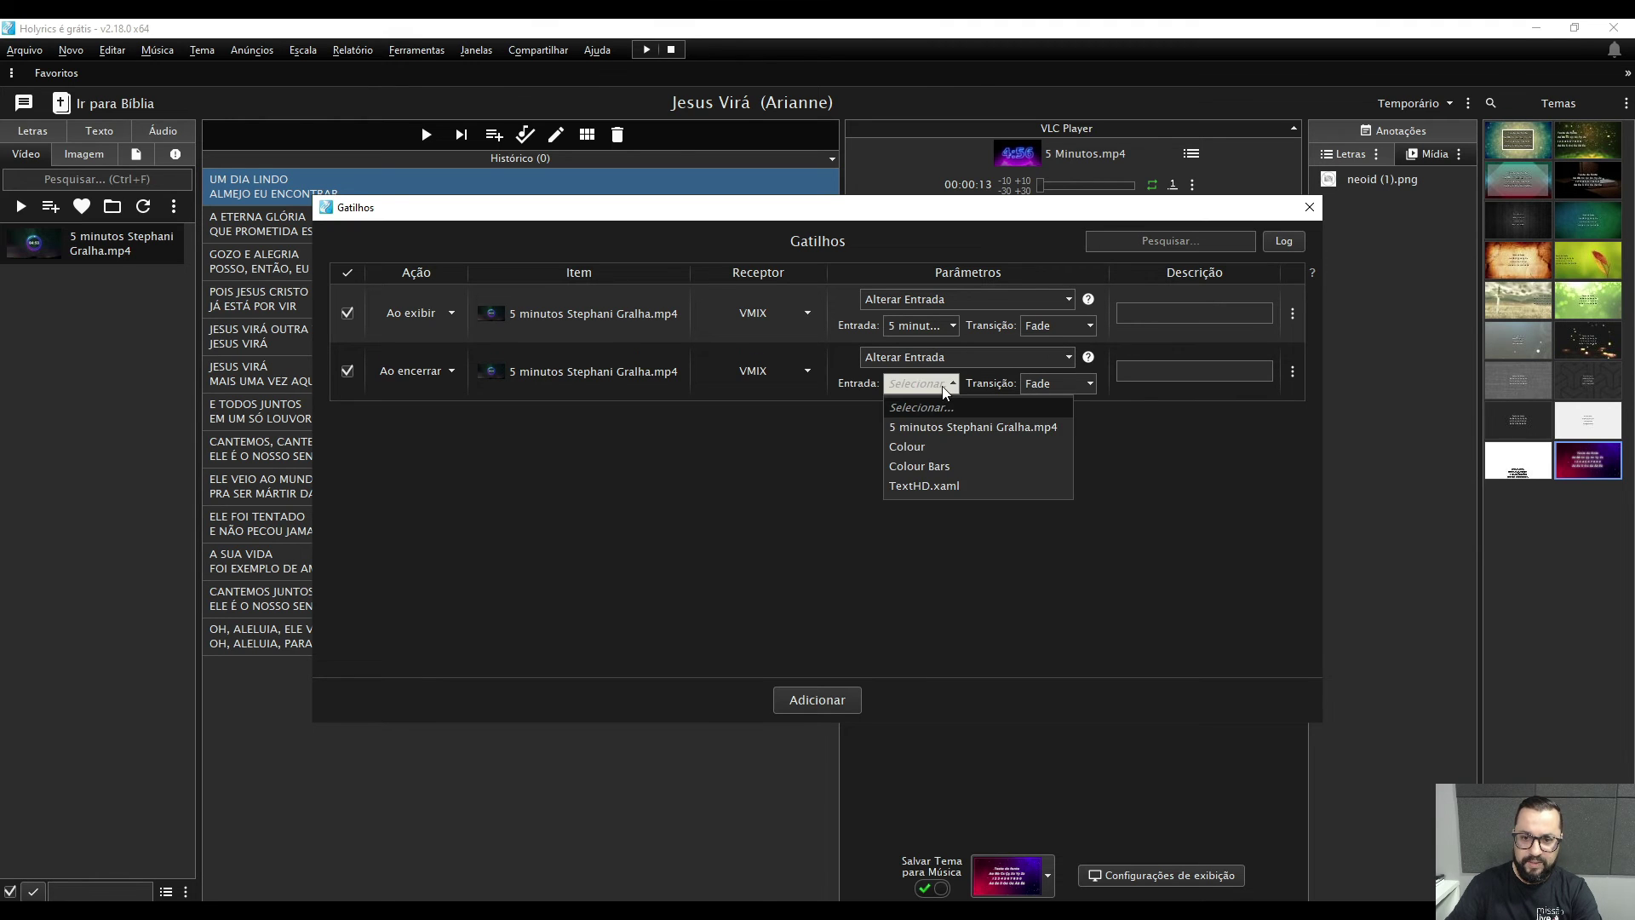
left_click(954, 446)
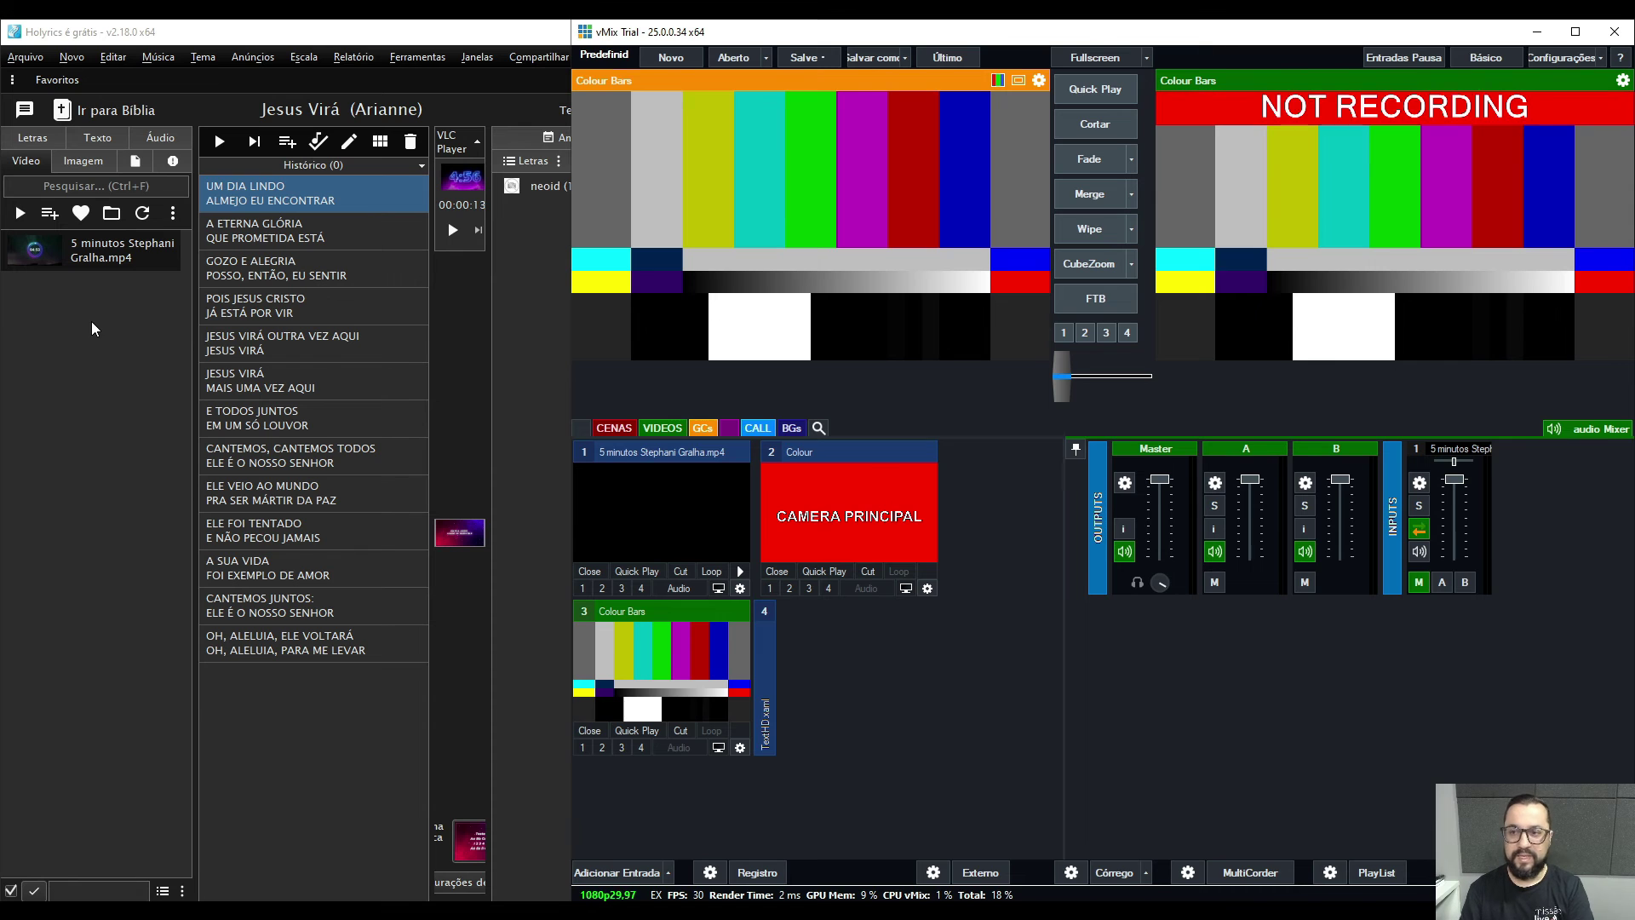
Play the 5 minutos video in Holyrics to test the display trigger, and mute the system audio
double_click(119, 262)
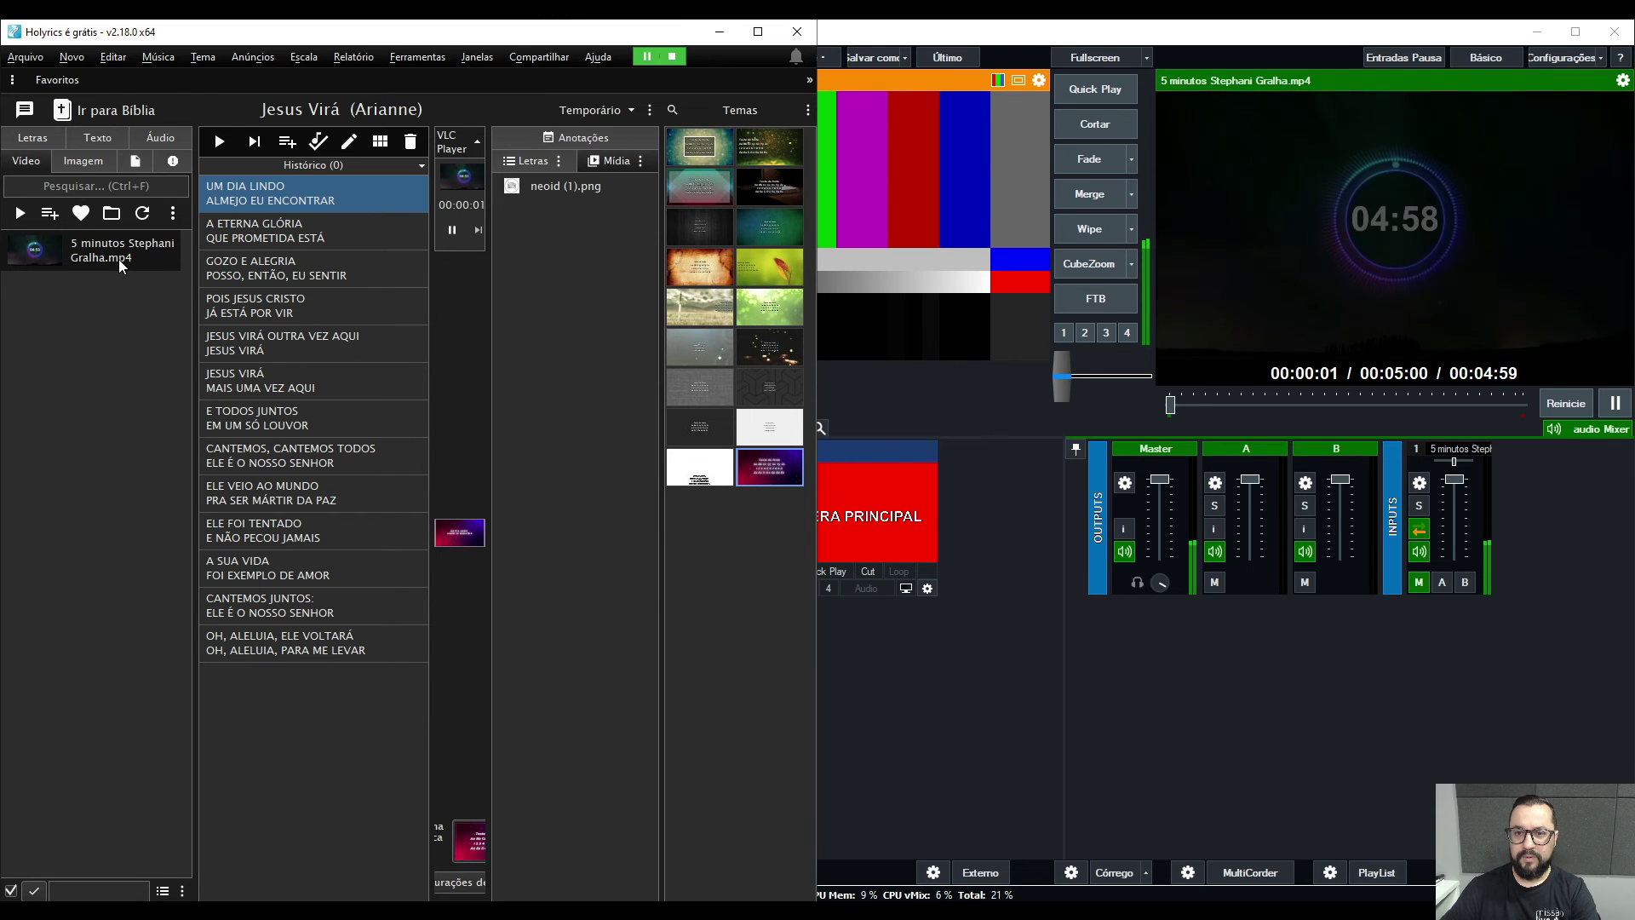
key("XF86AudioMute")
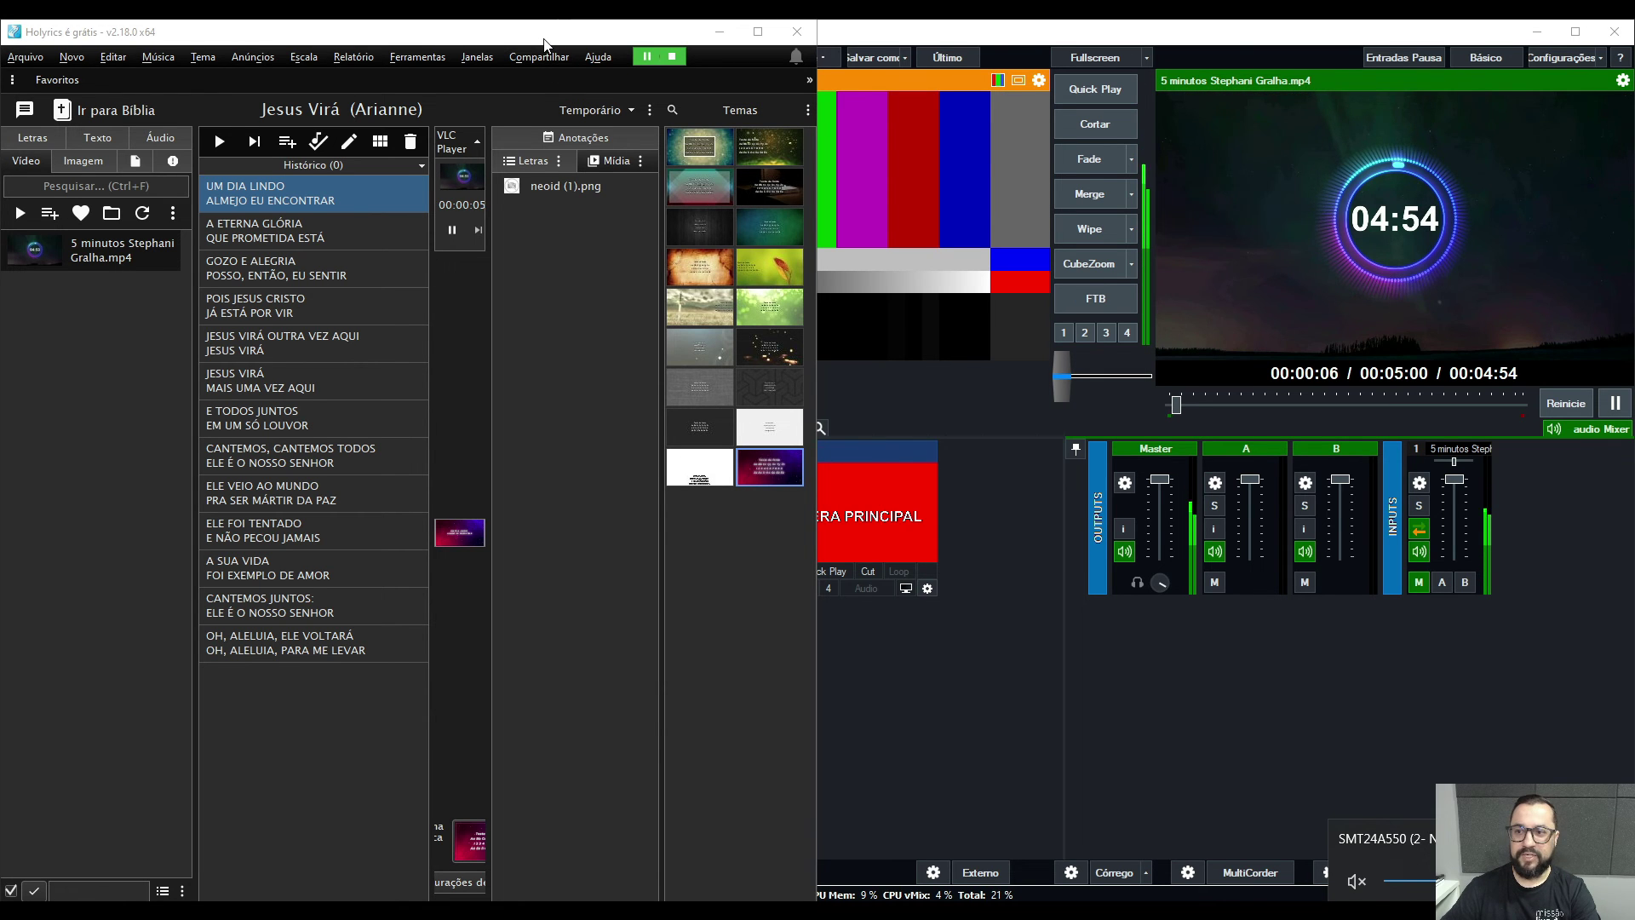